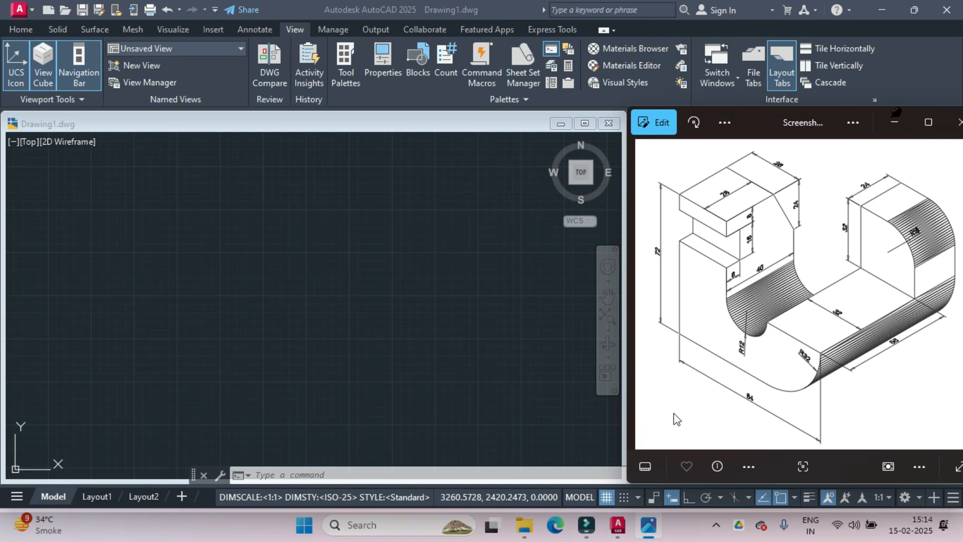
Set the viewport to the Left view
{"action": "left_click", "coordinate": [30, 32]}
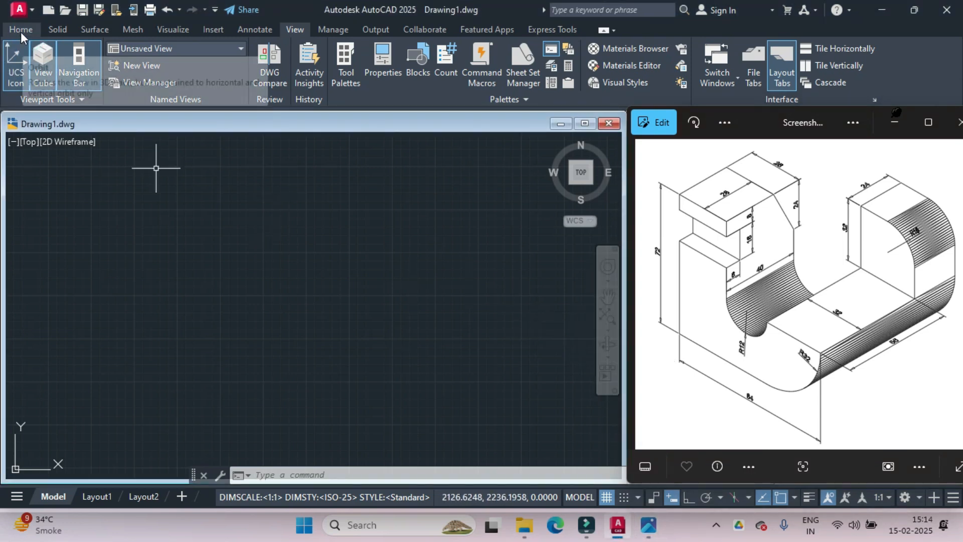
{"action": "left_click", "coordinate": [21, 31]}
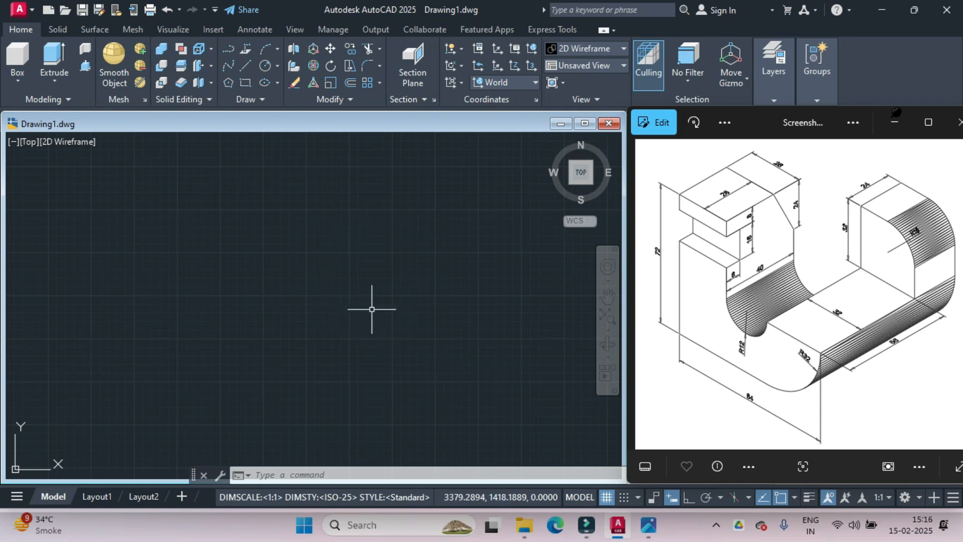
{"action": "left_click", "coordinate": [28, 143]}
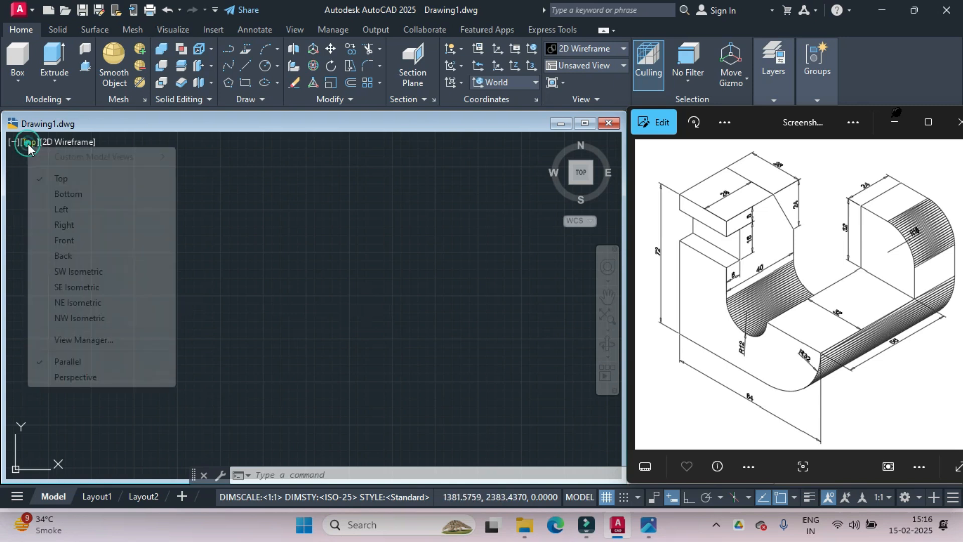
{"action": "left_click", "coordinate": [44, 211]}
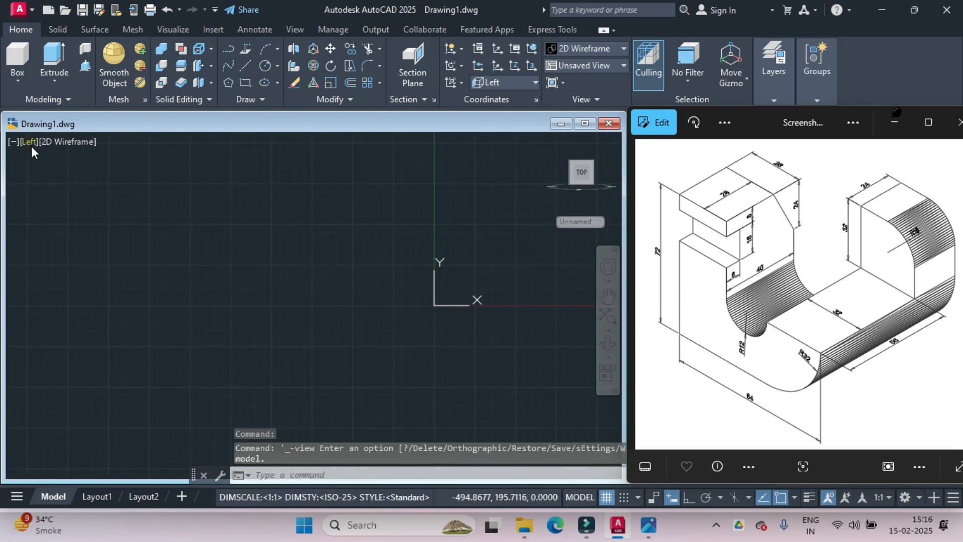
{"action": "mouse_move", "coordinate": [495, 218]}
{"action": "middle_mouse_down"}
{"action": "mouse_move", "coordinate": [409, 295]}
{"action": "mouse_move", "coordinate": [296, 331]}
{"action": "mouse_move", "coordinate": [171, 336]}
{"action": "middle_mouse_up"}
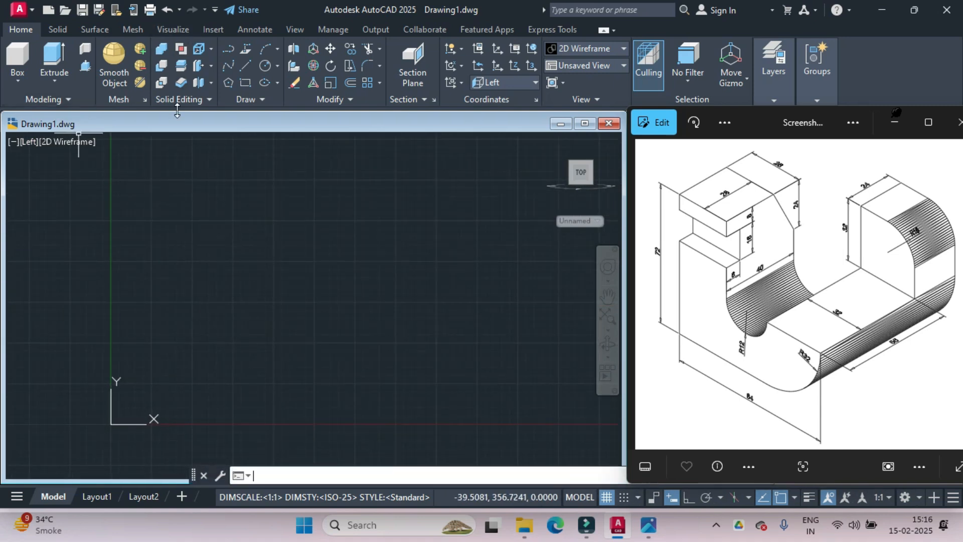
Start a polyline with Ortho on and draw the profile's top edge 28 units leftward from a freely picked point
{"action": "type", "text": "p1"}
{"action": "key", "text": "Return"}
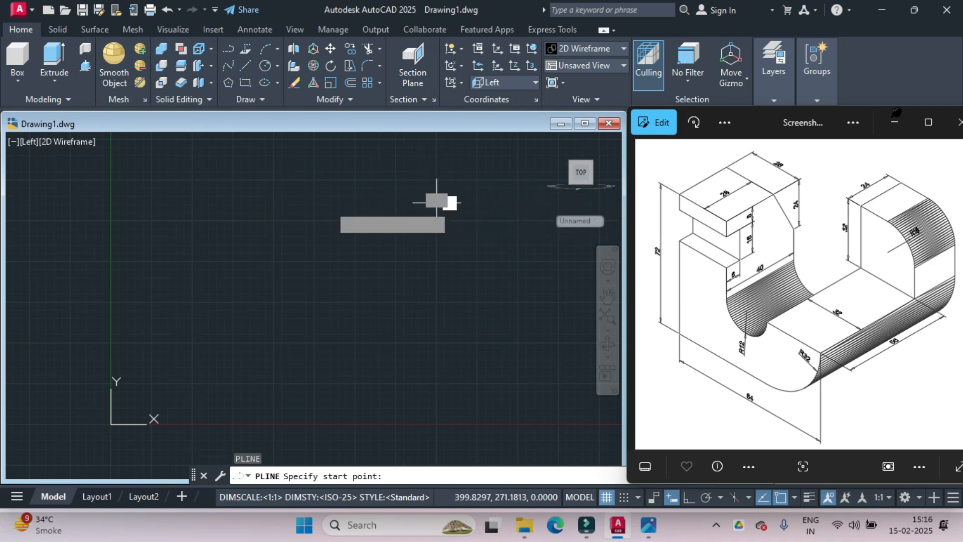
{"action": "left_click", "coordinate": [437, 203]}
{"action": "left_click", "coordinate": [688, 496]}
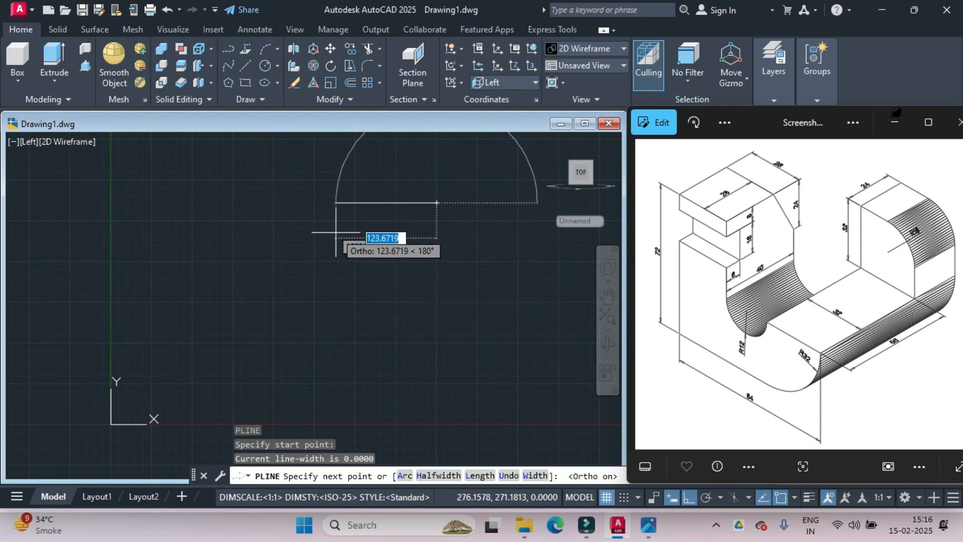
{"action": "type", "text": "28"}
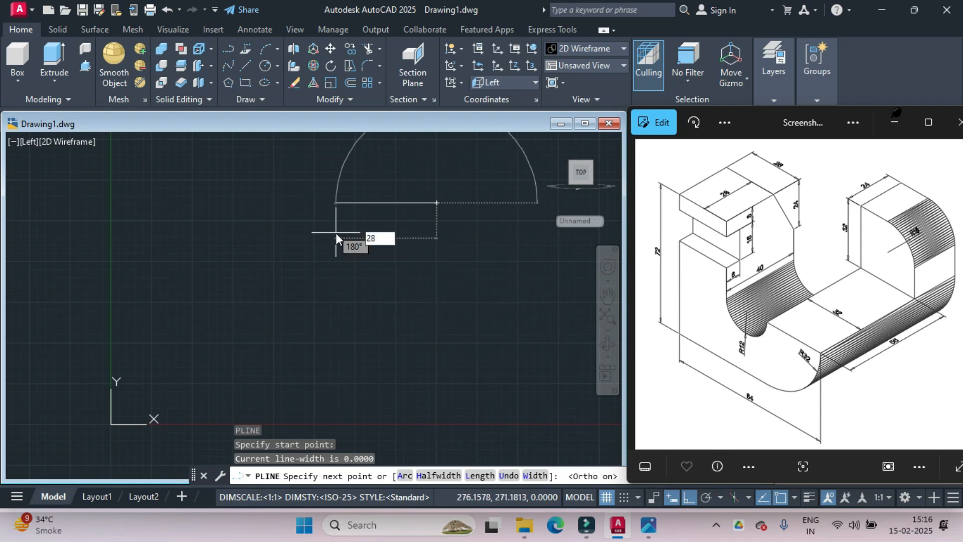
{"action": "key", "text": "Return"}
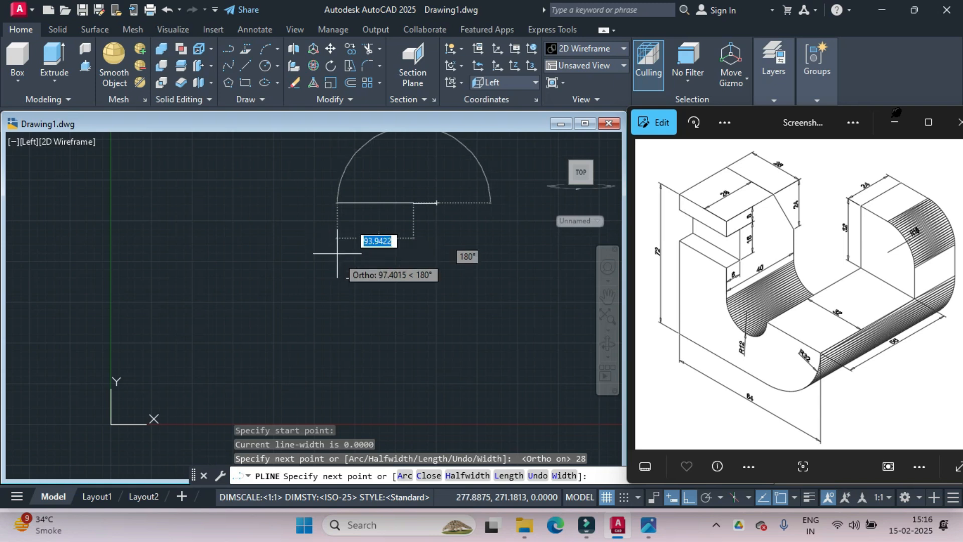
Continue the polyline 72 units downward and 84 units rightward to form the profile's outer side and base
{"action": "middle_click_drag", "start_coordinate": [401, 249], "coordinate": [257, 251]}
{"action": "scroll", "coordinate": [262, 249], "scroll_direction": "up", "scroll_amount": 4}
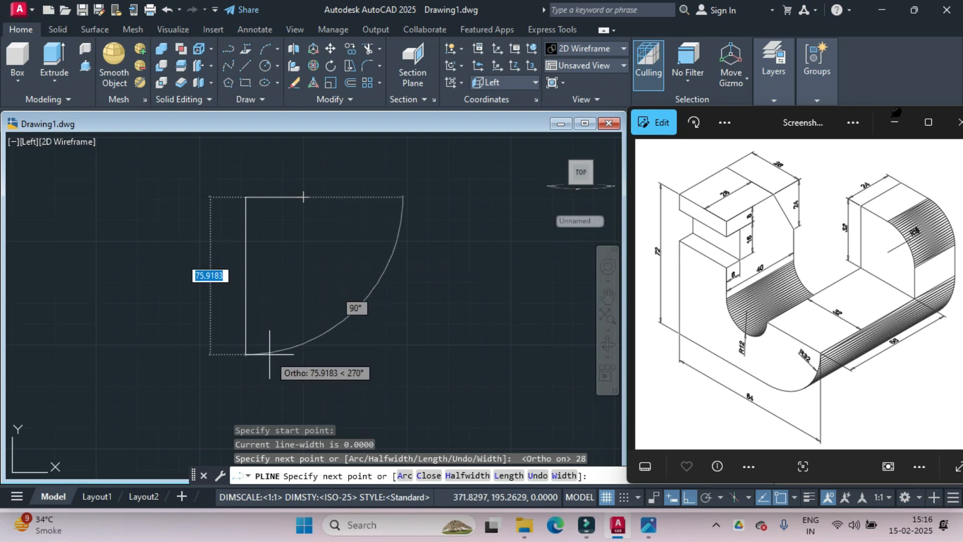
{"action": "type", "text": "72"}
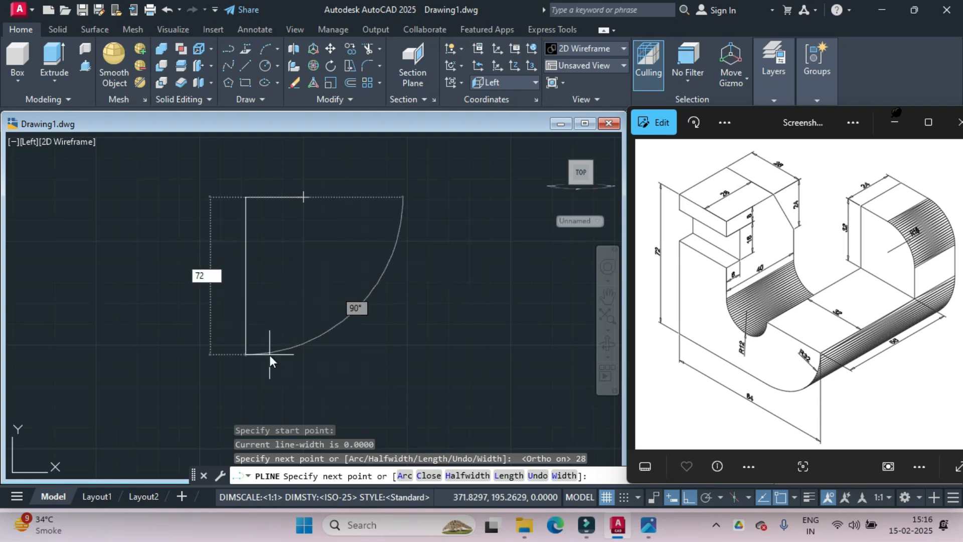
{"action": "key", "text": "Return"}
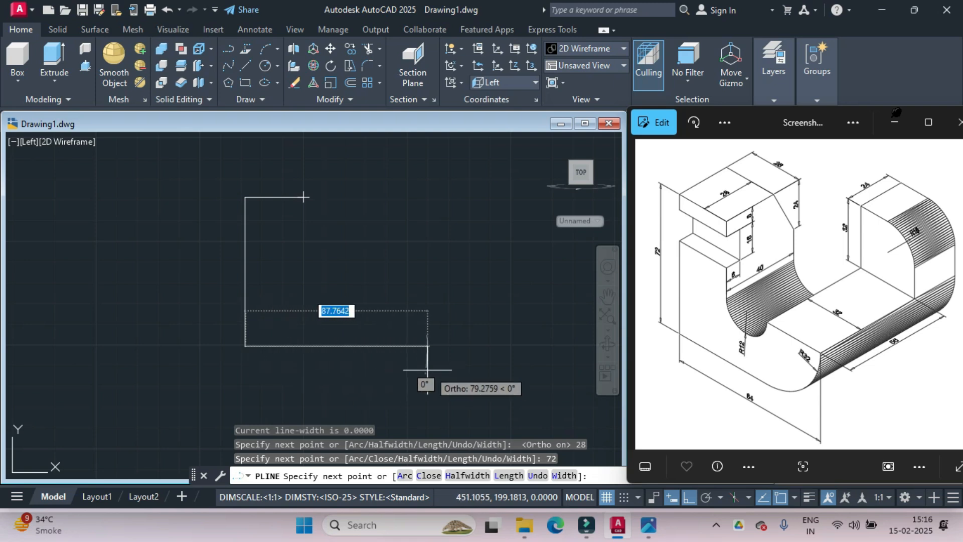
{"action": "type", "text": "84"}
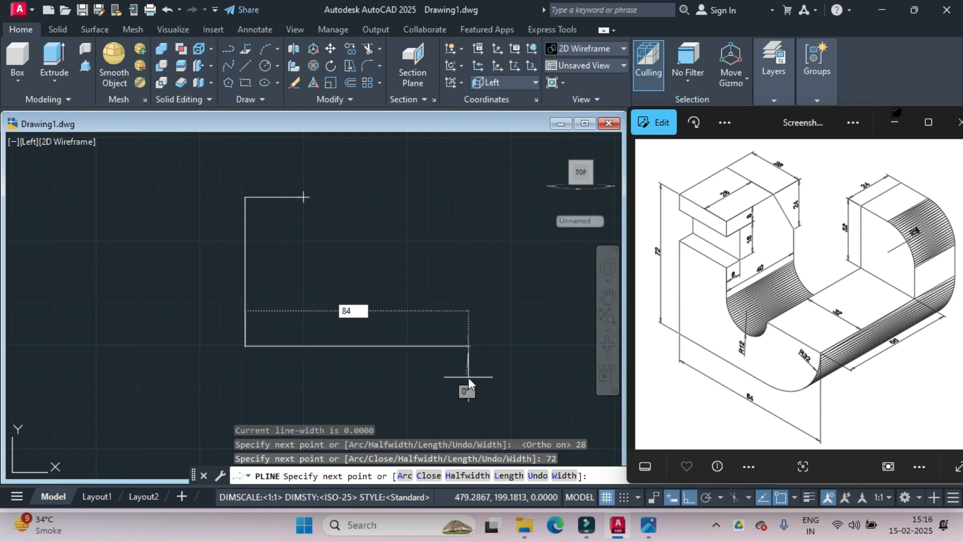
{"action": "key", "text": "Return"}
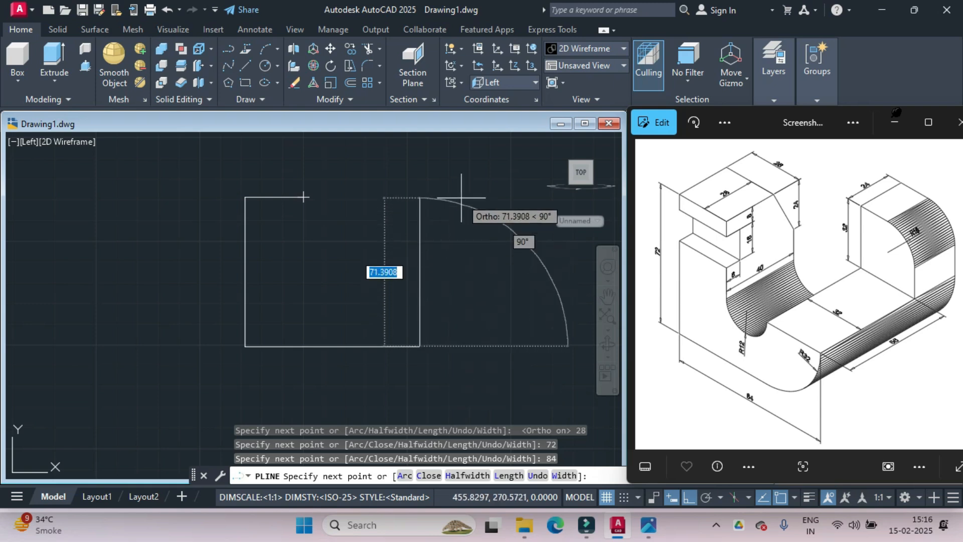
Extend the polyline 64 units upward, 32 units leftward and 32 units downward to outline the second upright
{"action": "type", "text": "64"}
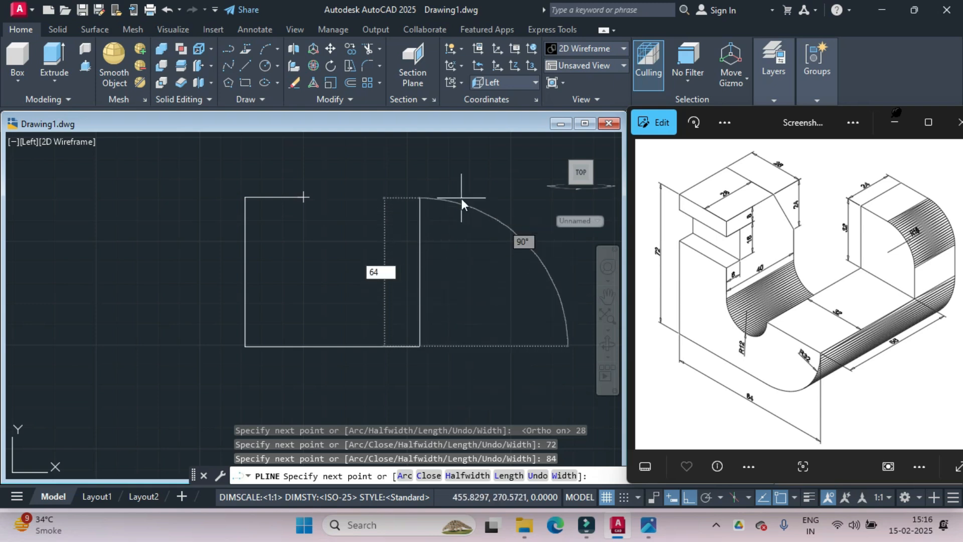
{"action": "key", "text": "Return"}
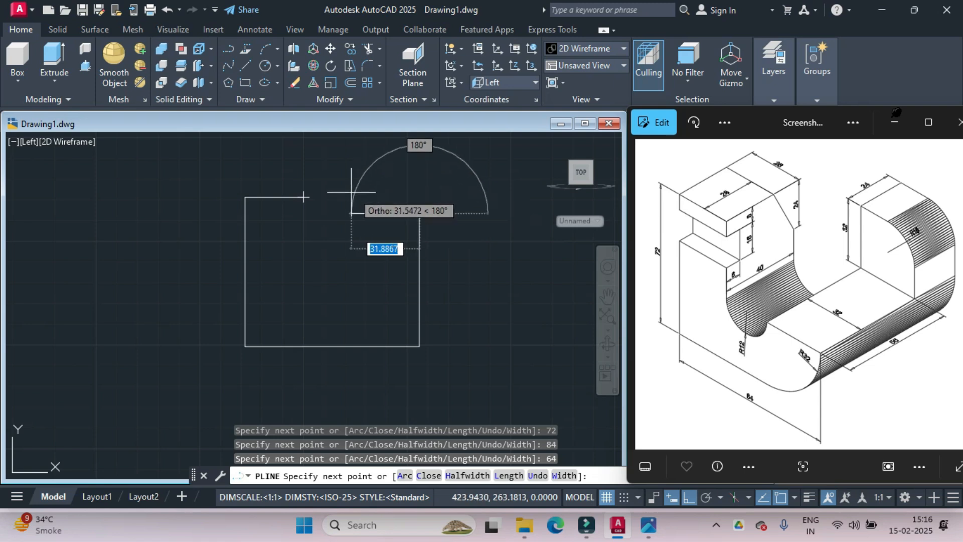
{"action": "type", "text": "32"}
{"action": "key", "text": "Return"}
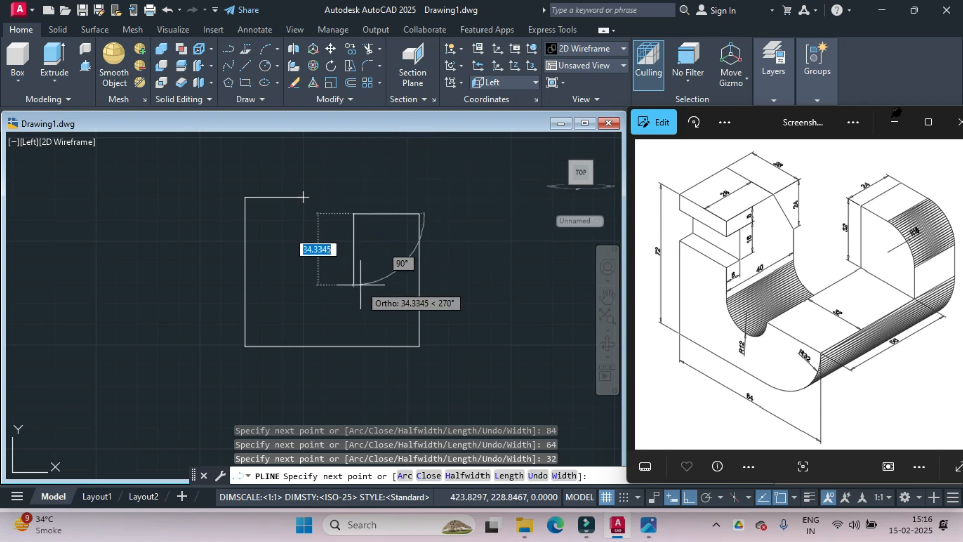
{"action": "type", "text": "32"}
{"action": "key", "text": "Return"}
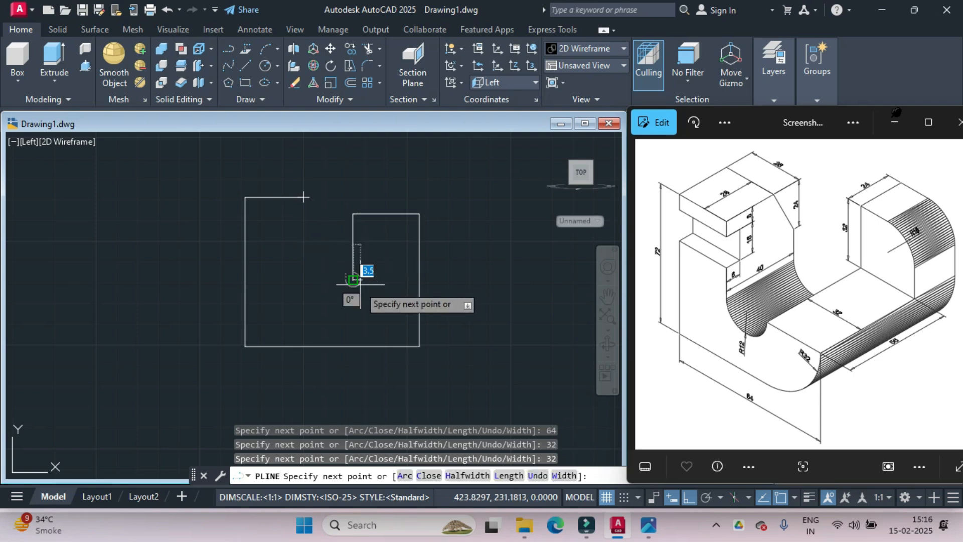
Add a downward-bulging semicircular arc ending 24 units to the left, and close the polyline with a straight segment
{"action": "scroll", "coordinate": [340, 286], "scroll_direction": "up", "scroll_amount": 2}
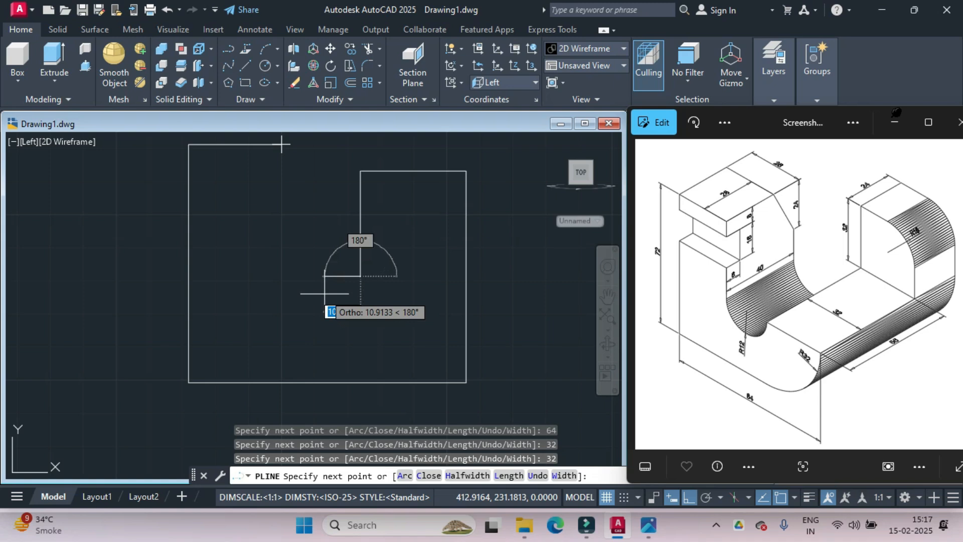
{"action": "type", "text": "a"}
{"action": "key", "text": "Return"}
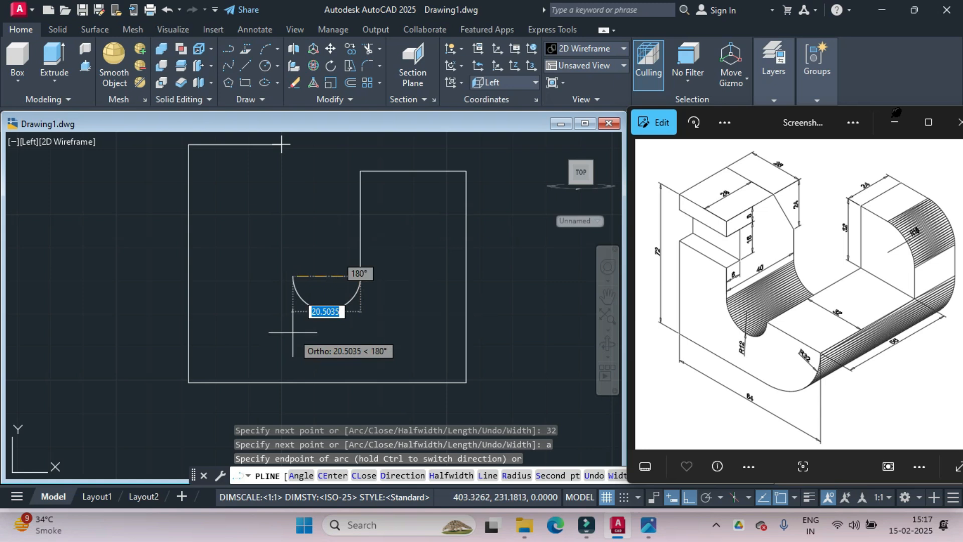
{"action": "type", "text": "24"}
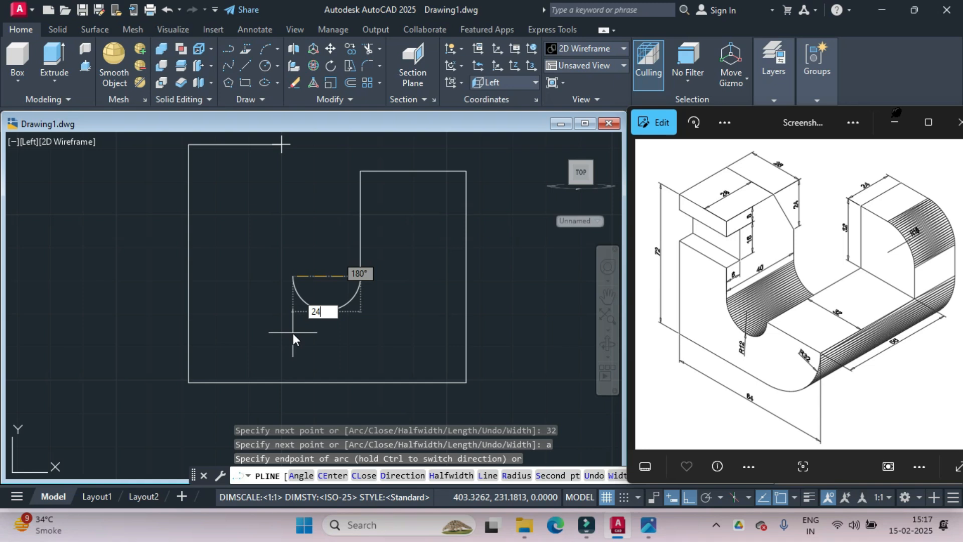
{"action": "key", "text": "Return"}
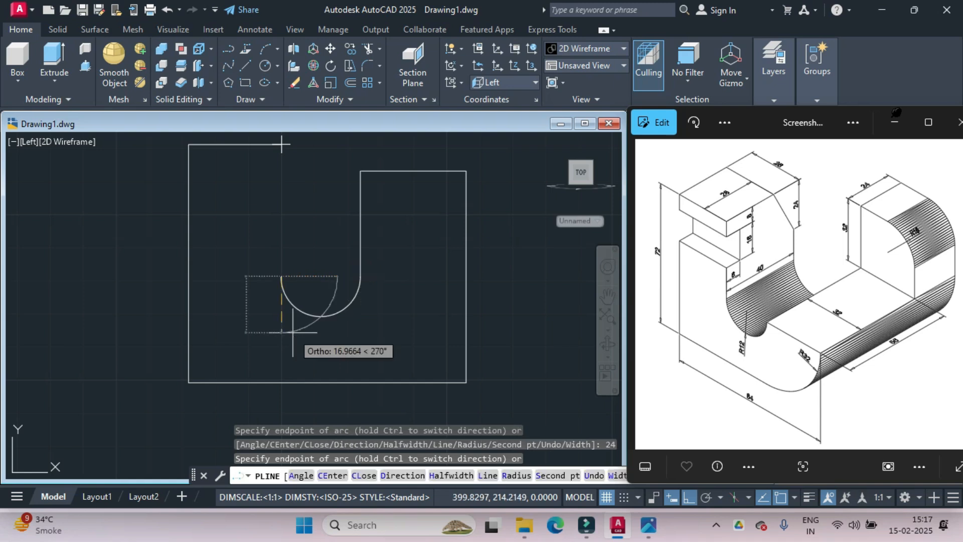
{"action": "type", "text": "l"}
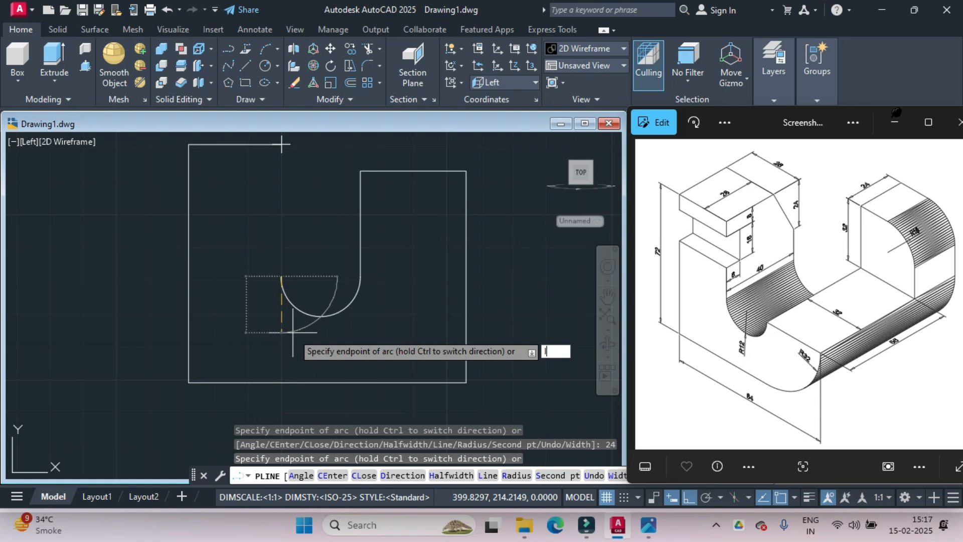
{"action": "key", "text": "Return"}
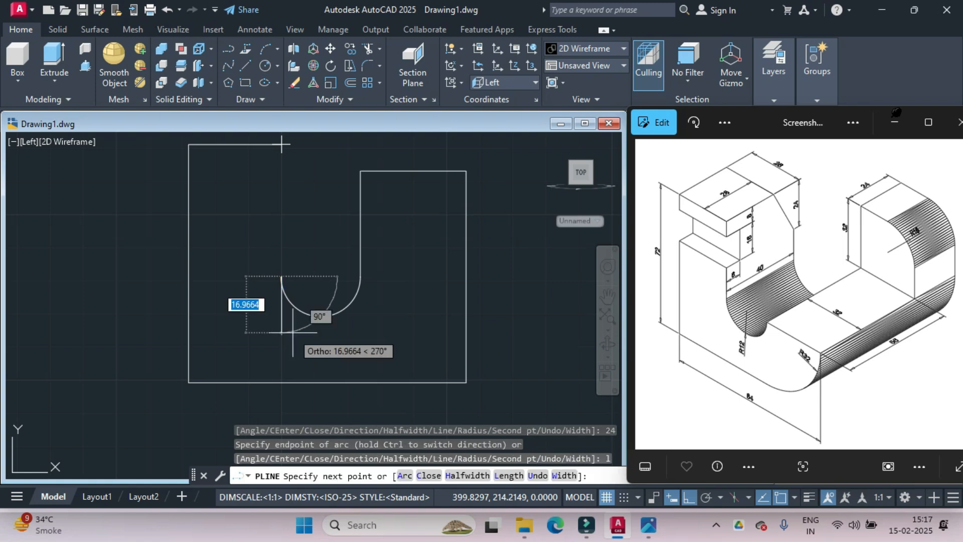
{"action": "type", "text": "c"}
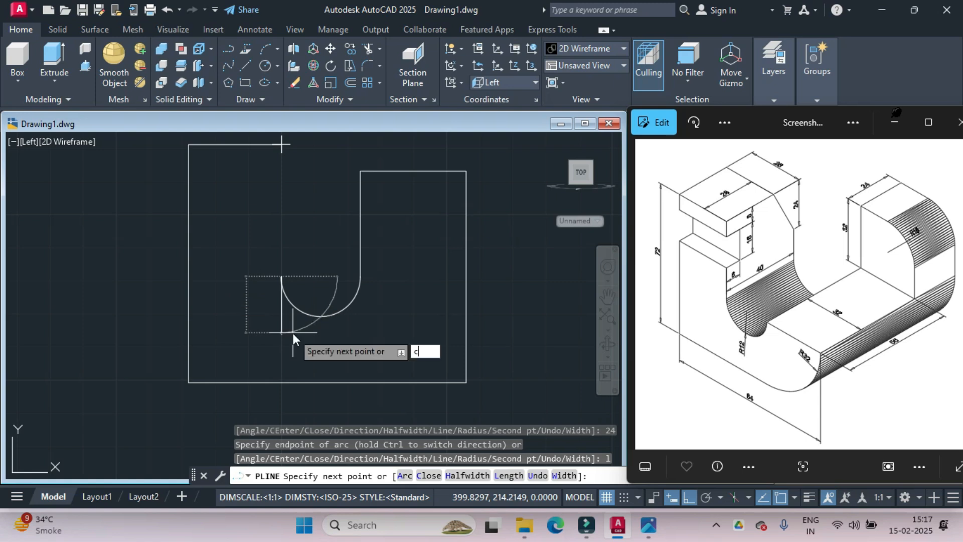
{"action": "key", "text": "Return"}
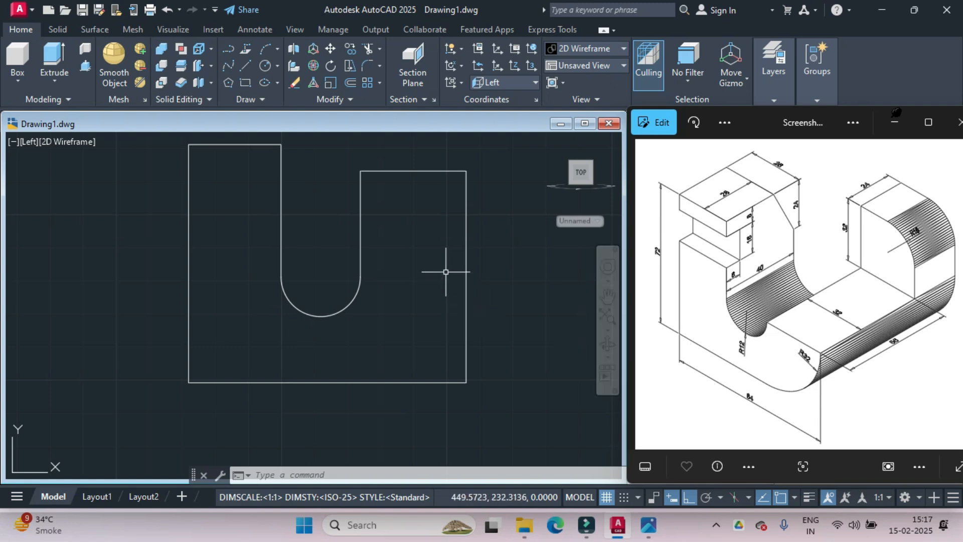
Fillet the upper-right corner of the profile's second upright with a radius of 16
{"action": "type", "text": "FILLET"}
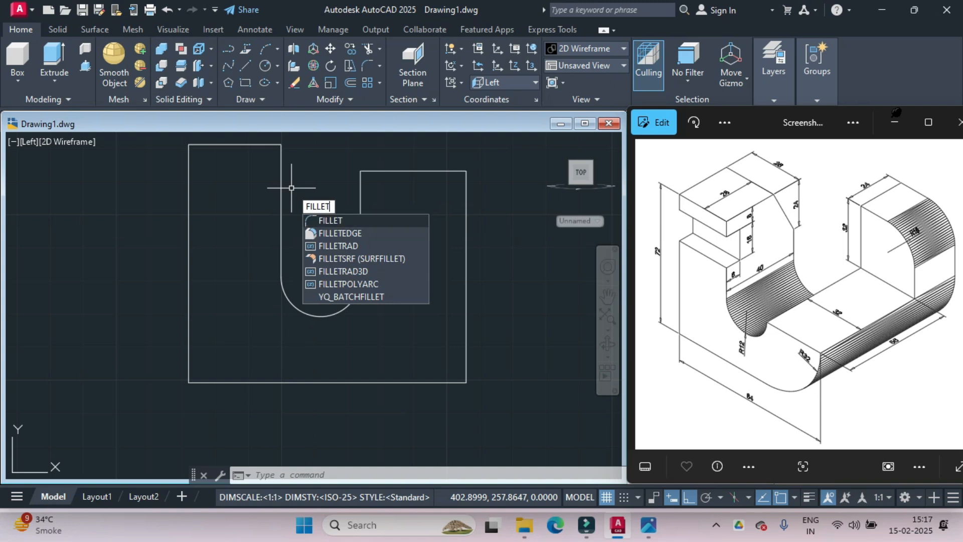
{"action": "key", "text": "Return"}
{"action": "type", "text": "r"}
{"action": "key", "text": "Return"}
{"action": "type", "text": "16"}
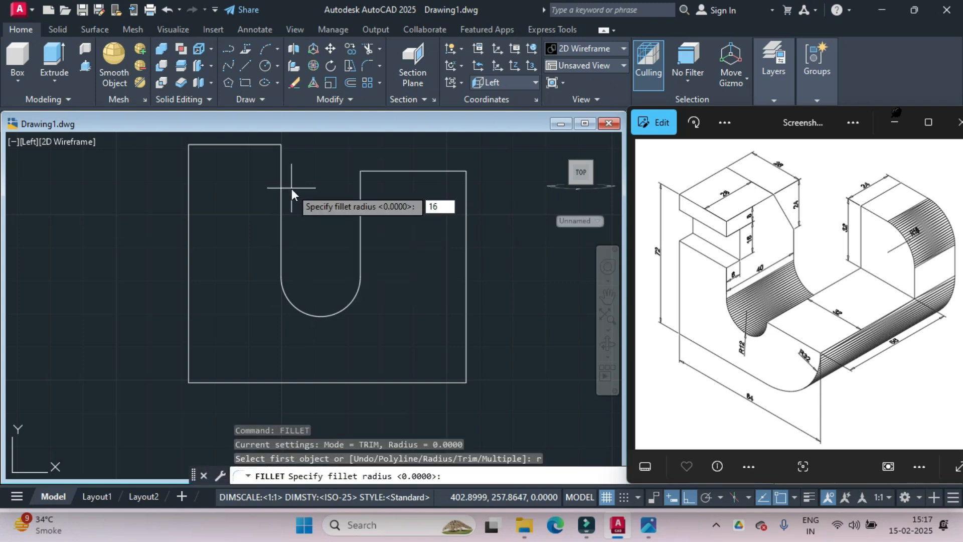
{"action": "key", "text": "Return"}
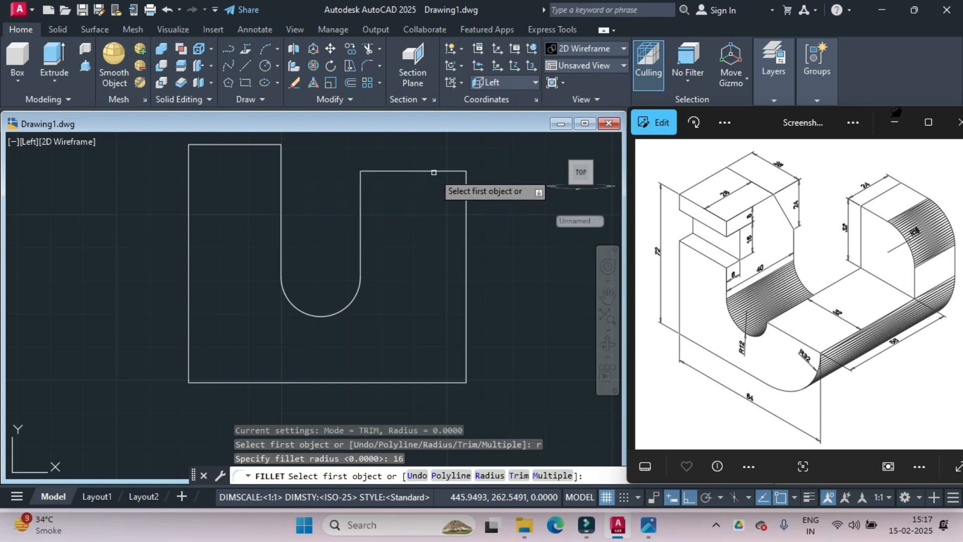
{"action": "left_click", "coordinate": [440, 172]}
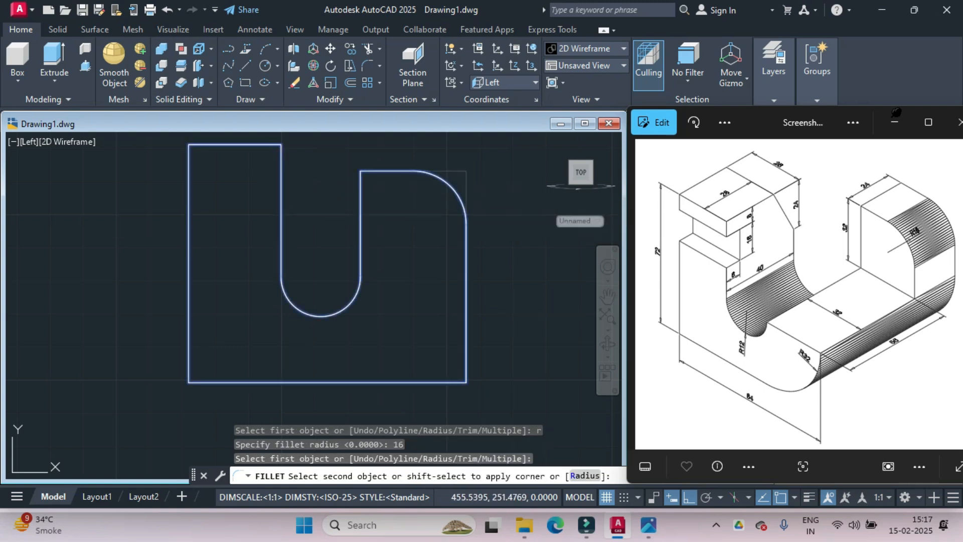
{"action": "left_click", "coordinate": [467, 209]}
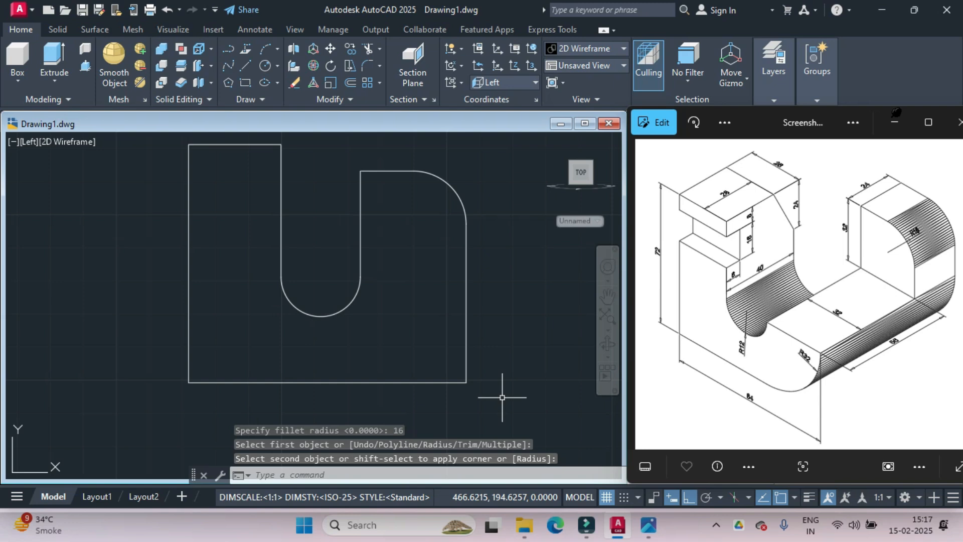
Fillet the lower-right corner of the profile, between the base and the second upright's outer side, with a radius of 32
{"action": "key", "text": "Return"}
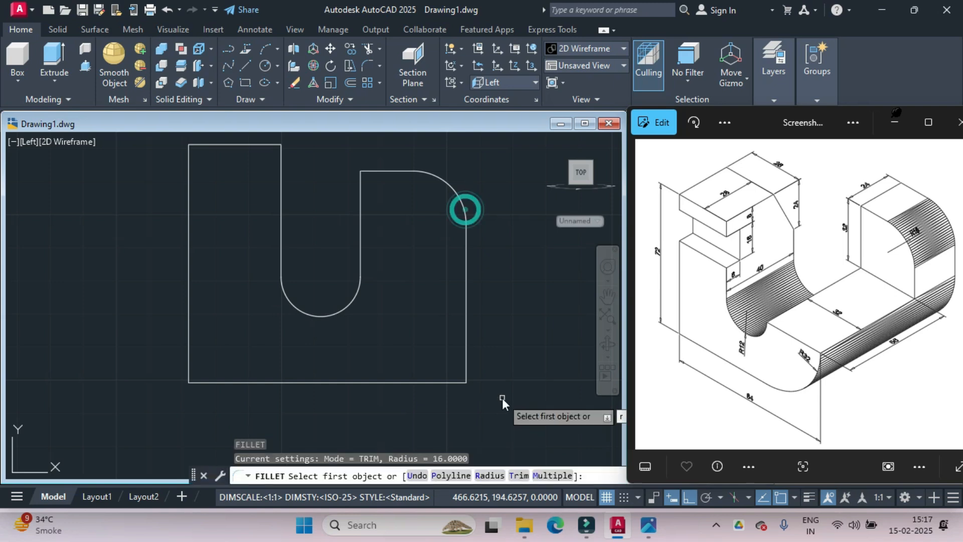
{"action": "type", "text": "r"}
{"action": "key", "text": "Return"}
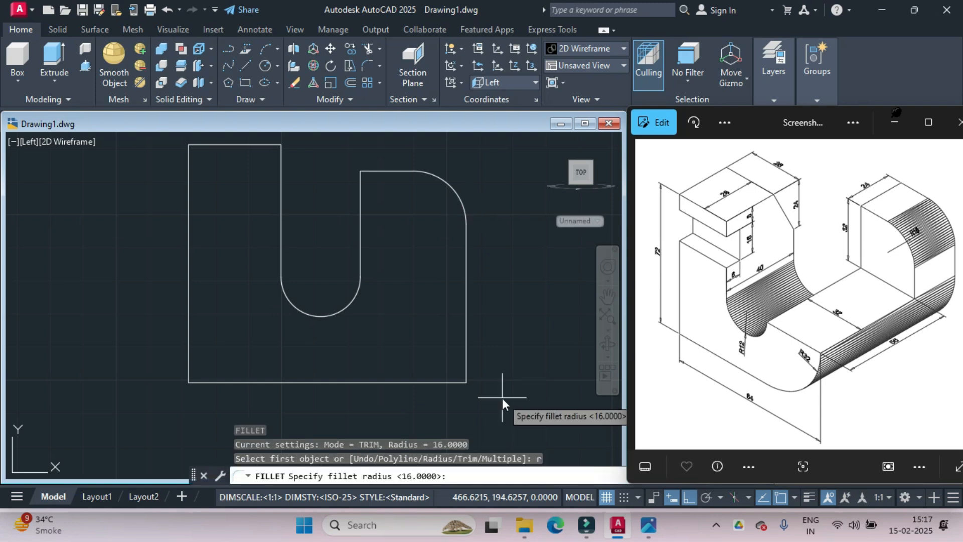
{"action": "type", "text": "32"}
{"action": "key", "text": "Return"}
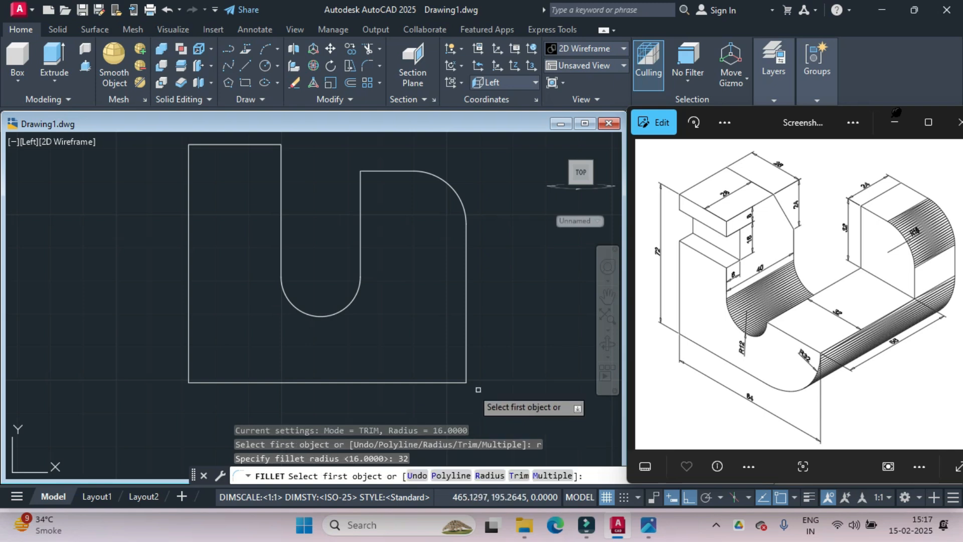
{"action": "left_click", "coordinate": [445, 384]}
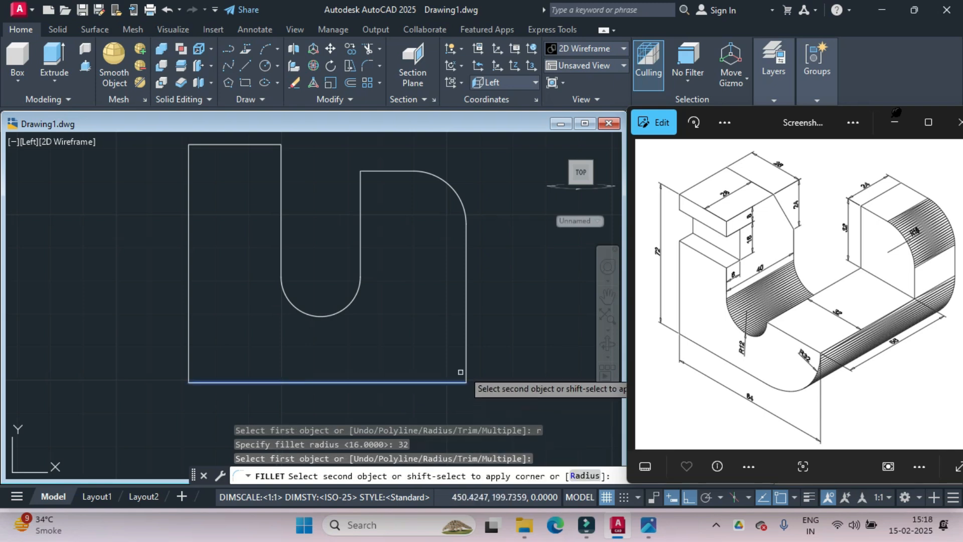
{"action": "left_click", "coordinate": [465, 359]}
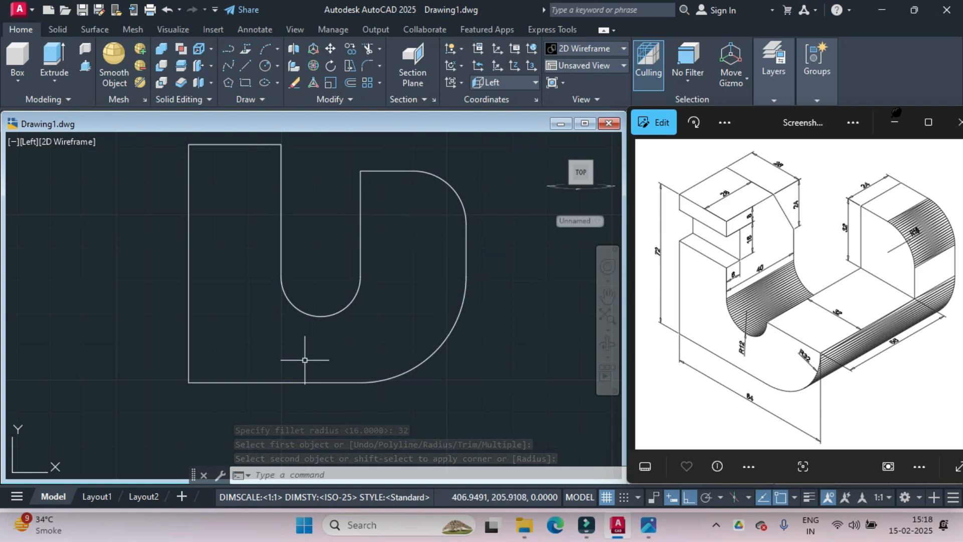
Switch the drawing to the isometric Home view, leaving room beside the profile for its extrusion depth
{"action": "mouse_move", "coordinate": [550, 141]}
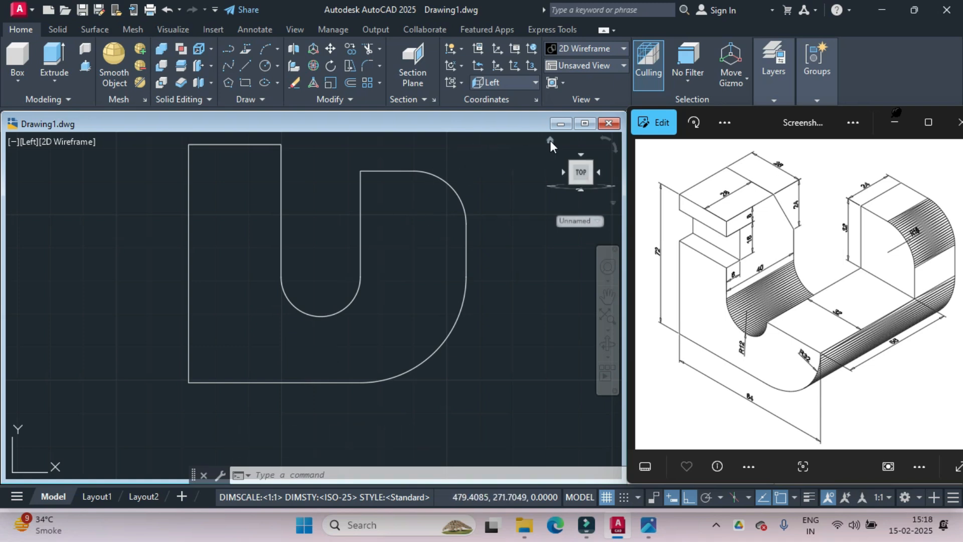
{"action": "left_click", "coordinate": [550, 141]}
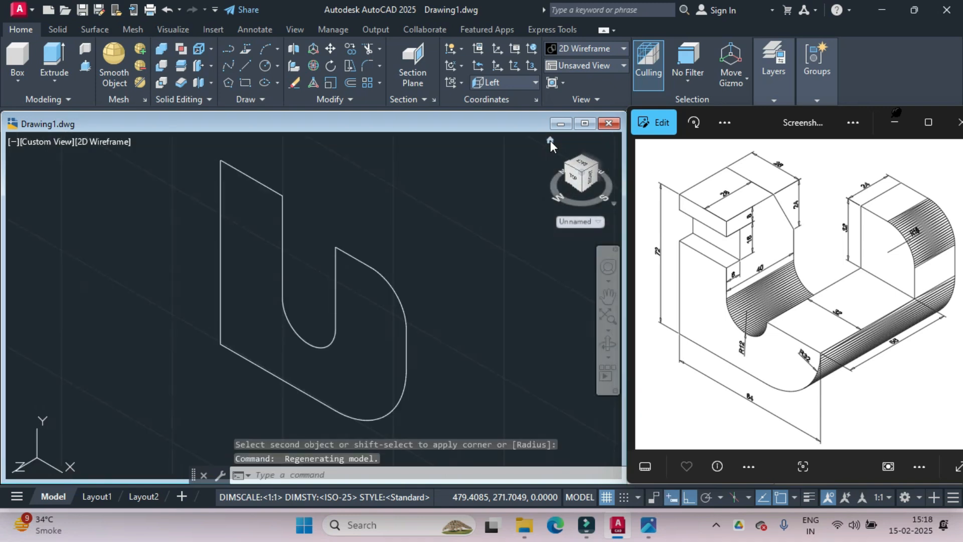
{"action": "middle_click_drag", "start_coordinate": [490, 252], "coordinate": [409, 266]}
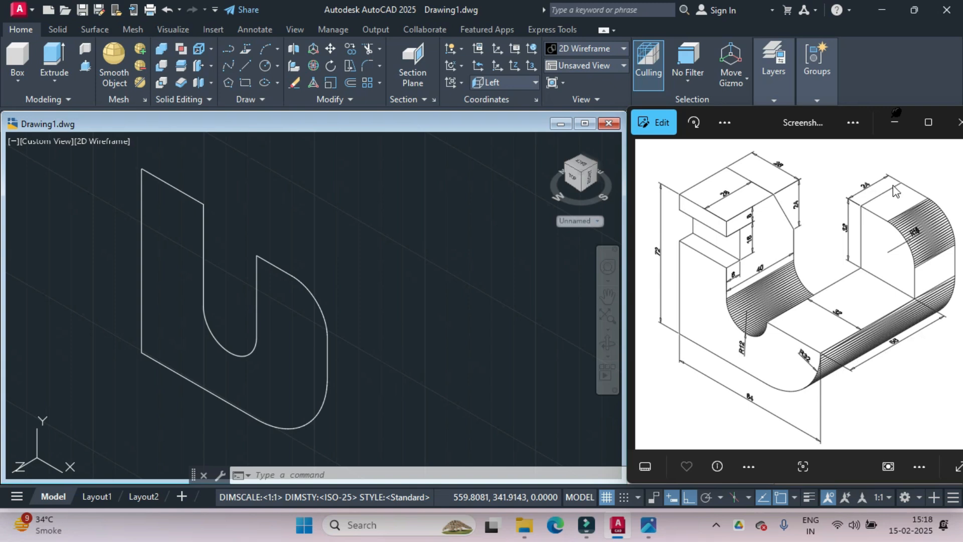
Open Calculator, add 56 and 24 to work out the bracket's total depth, and return to the drawing
{"action": "left_click", "coordinate": [305, 525]}
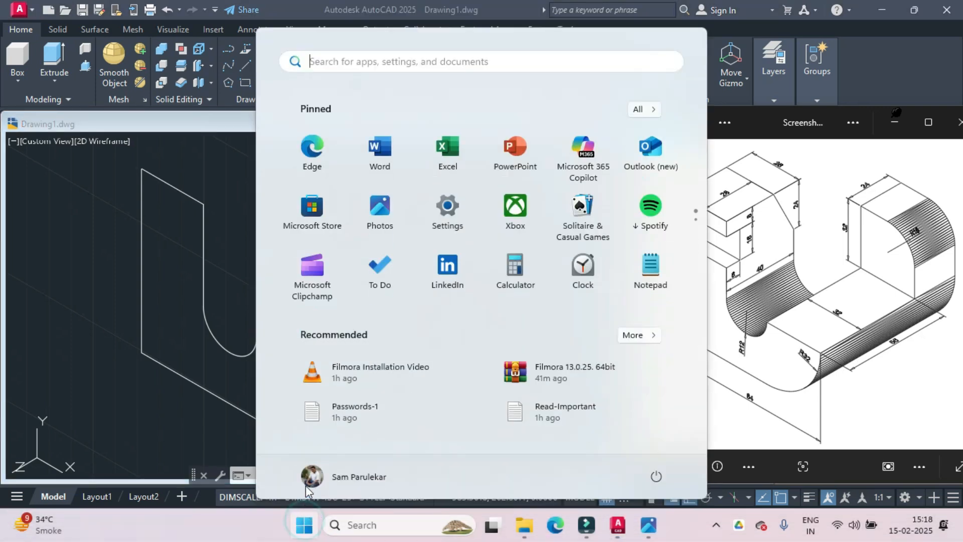
{"action": "left_click", "coordinate": [512, 275]}
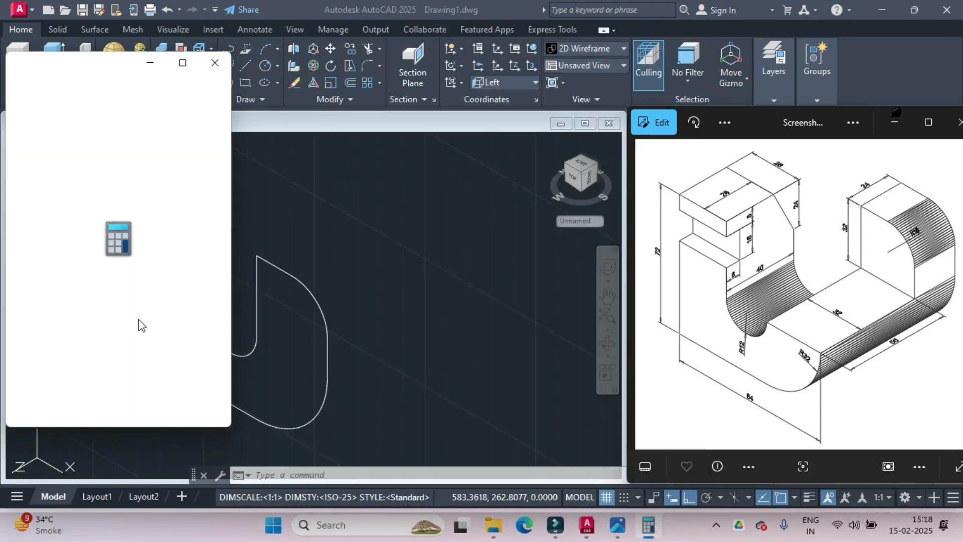
{"action": "left_click", "coordinate": [98, 331]}
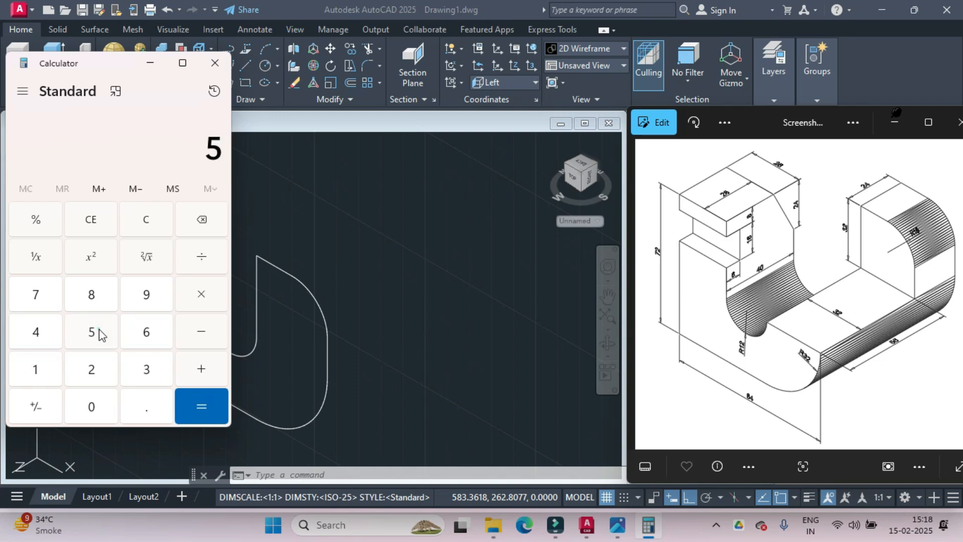
{"action": "left_click", "coordinate": [151, 333]}
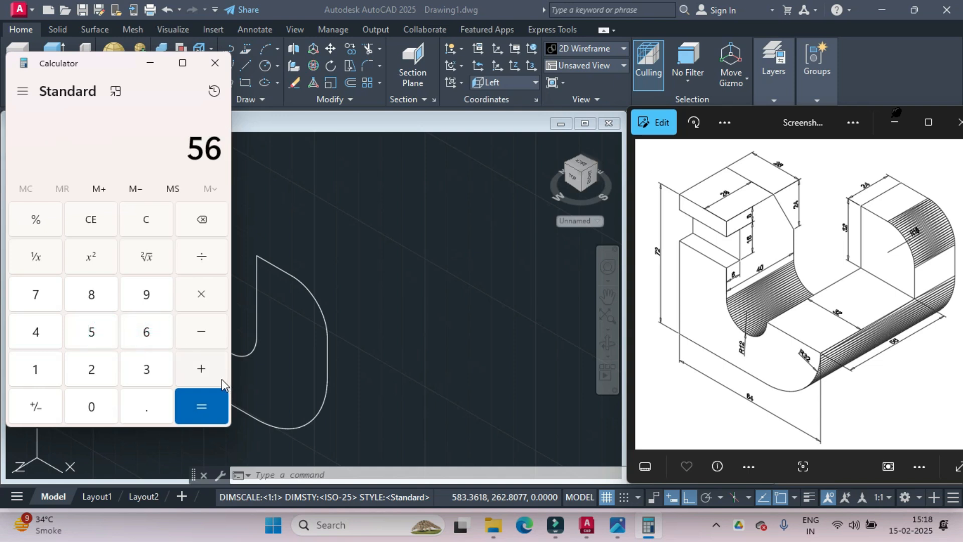
{"action": "left_click", "coordinate": [204, 375]}
{"action": "left_click", "coordinate": [93, 369]}
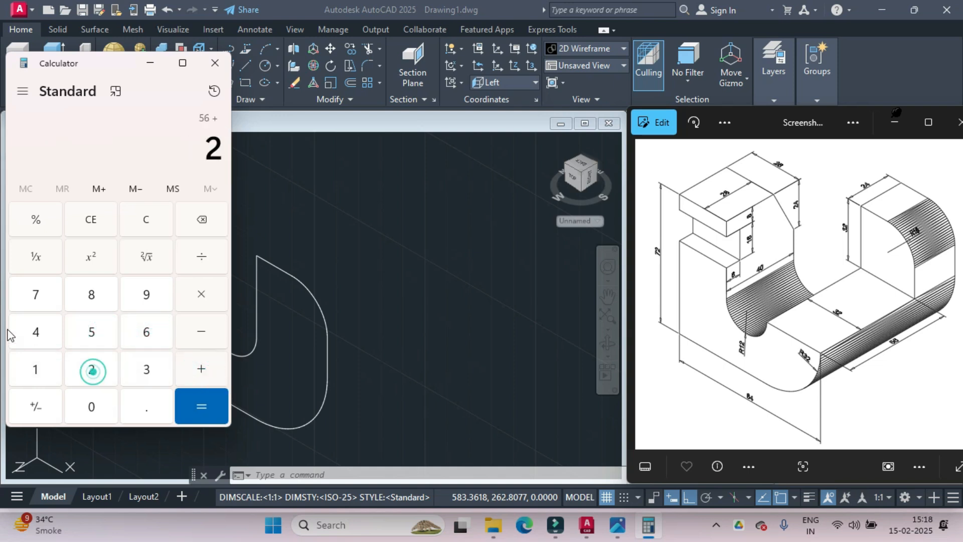
{"action": "left_click", "coordinate": [33, 333]}
{"action": "left_click", "coordinate": [180, 407]}
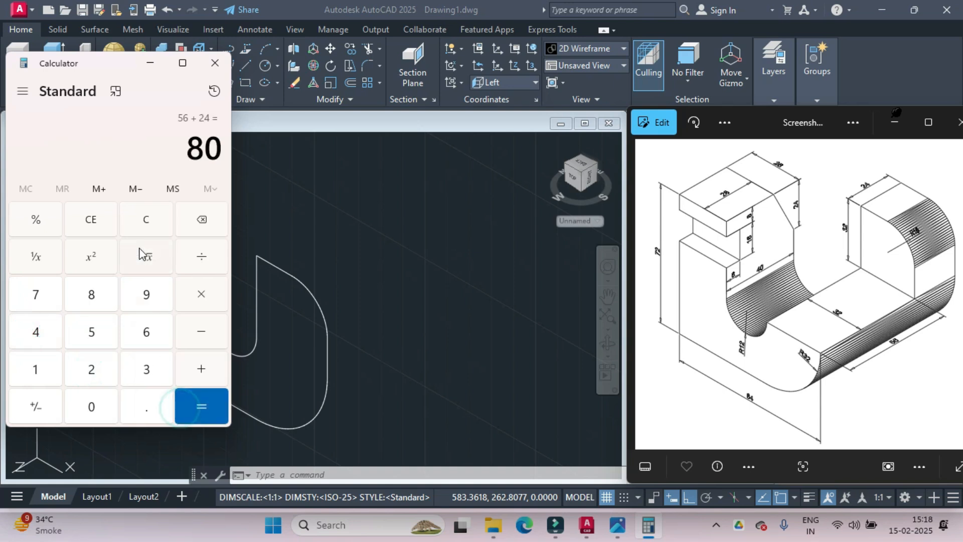
{"action": "left_click", "coordinate": [150, 63]}
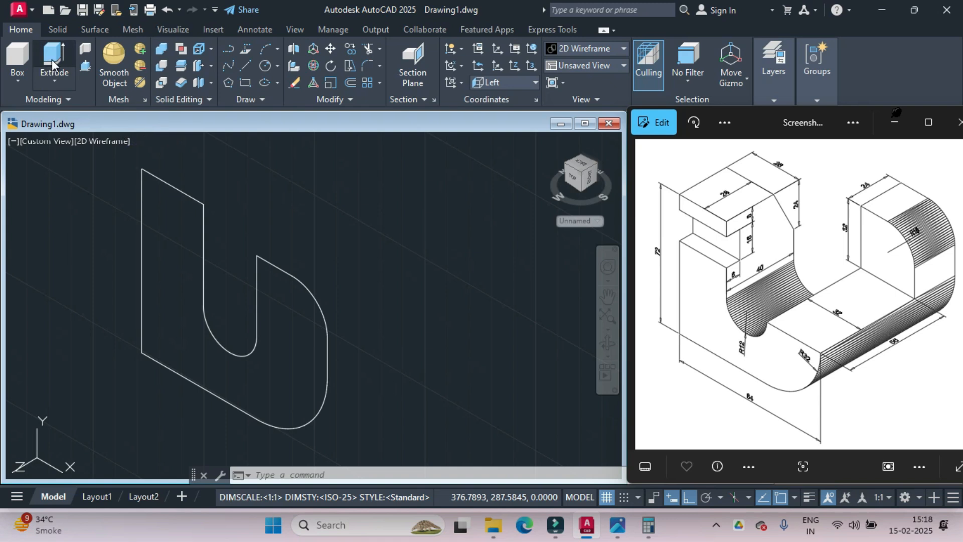
Extrude the closed side profile by 80 units into a solid
{"action": "left_click", "coordinate": [278, 266]}
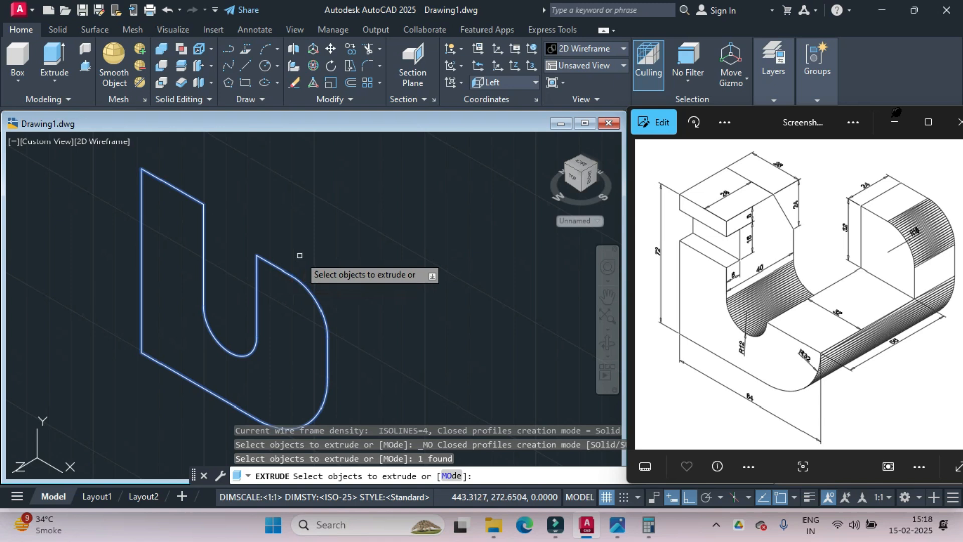
{"action": "key", "text": "Return"}
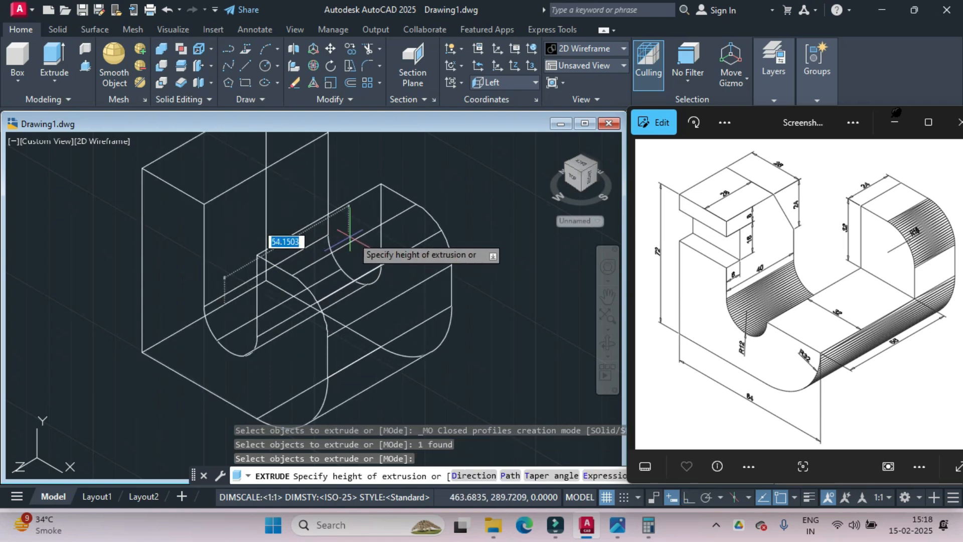
{"action": "type", "text": "80"}
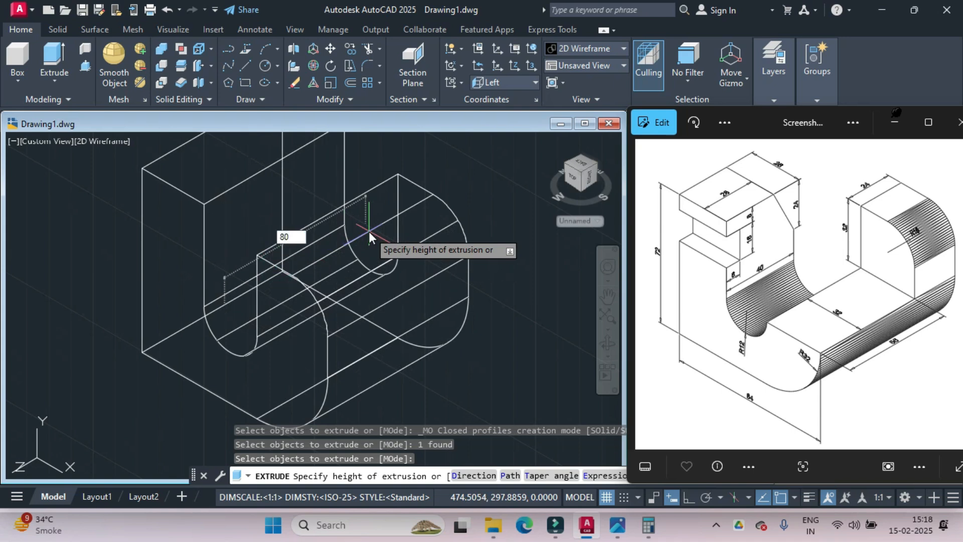
{"action": "key", "text": "Return"}
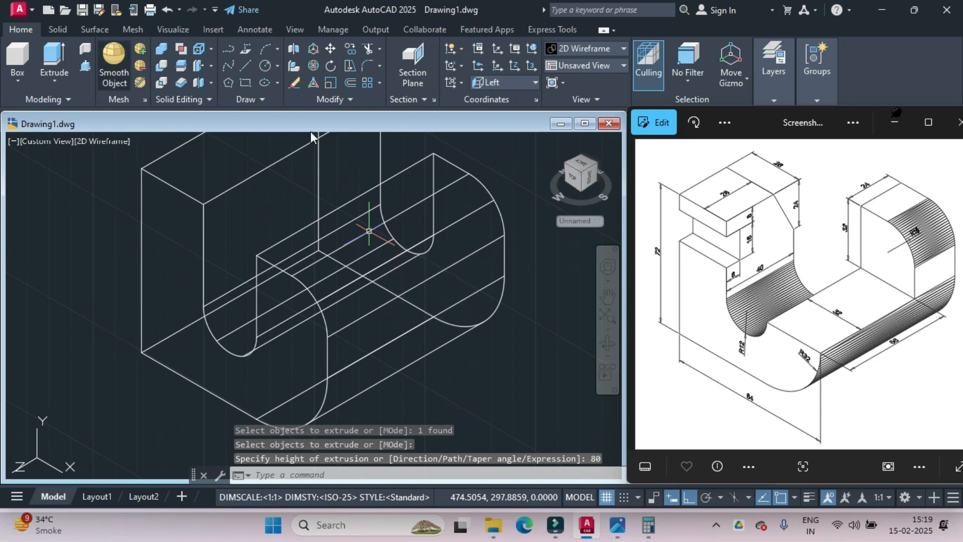
Display the model in the Shades of Gray visual style with the whole solid in view
{"action": "left_click", "coordinate": [97, 141]}
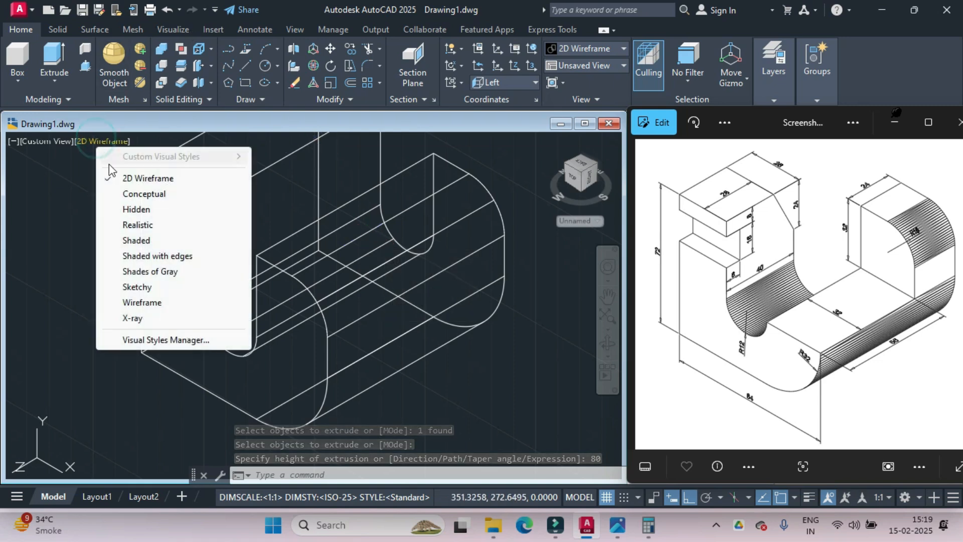
{"action": "left_click", "coordinate": [178, 272]}
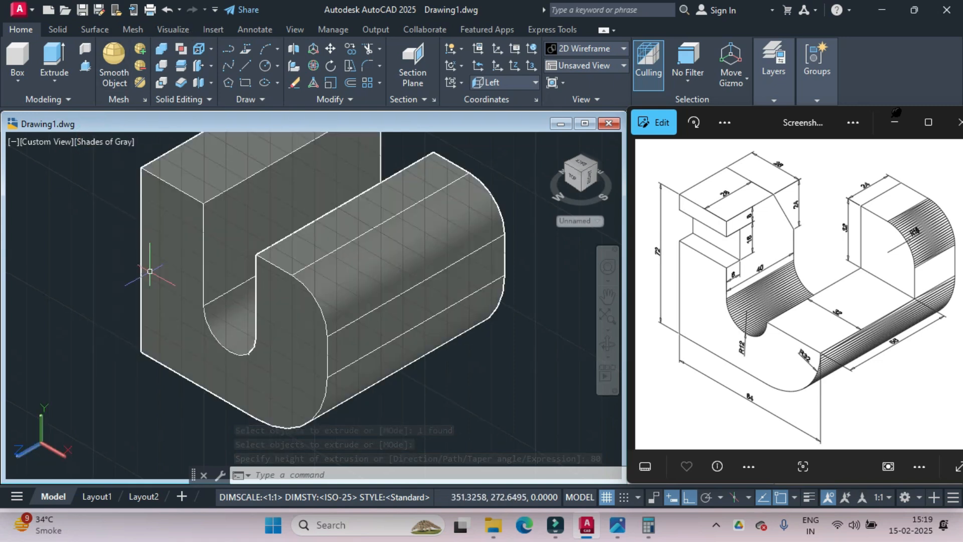
{"action": "scroll", "coordinate": [150, 271], "scroll_direction": "down", "scroll_amount": 3}
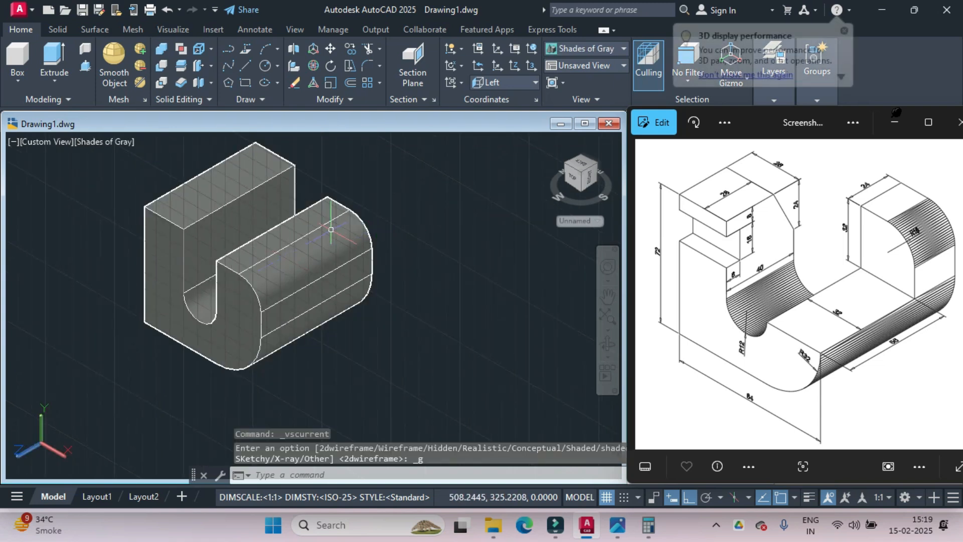
{"action": "middle_click_drag", "start_coordinate": [323, 233], "coordinate": [403, 269]}
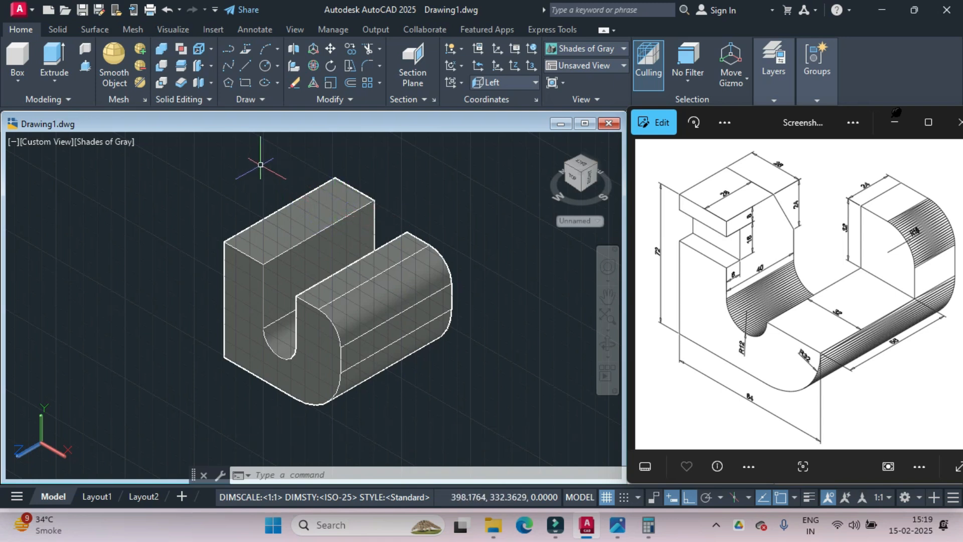
Start a rectangle on the taller upright's top face from its rear outer corner, fixing the side along the upright at 40
{"action": "left_click", "coordinate": [245, 83]}
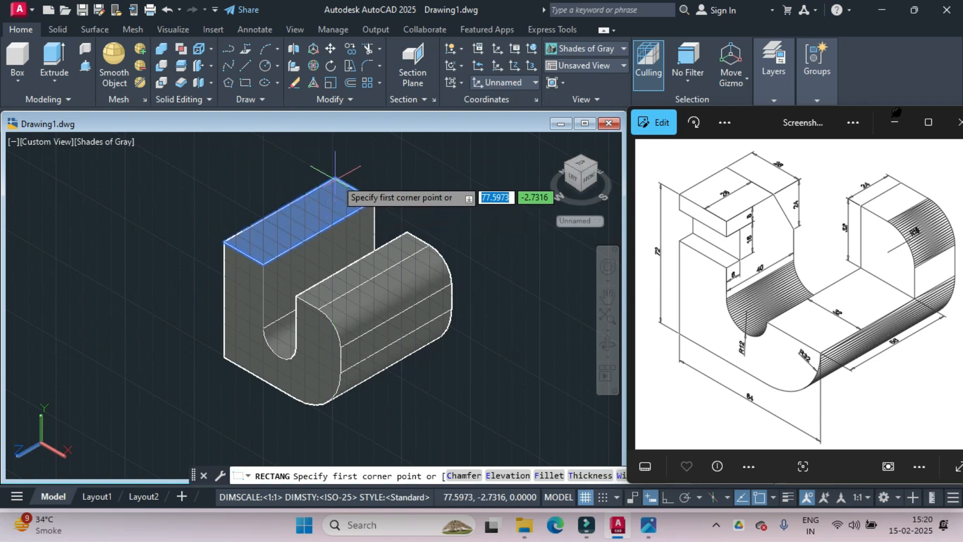
{"action": "left_click", "coordinate": [335, 178]}
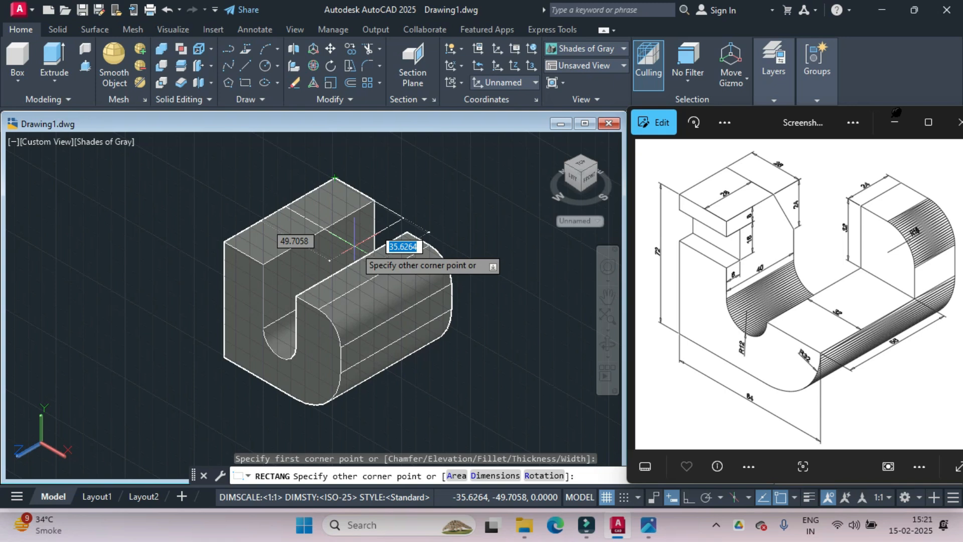
{"action": "type", "text": "40"}
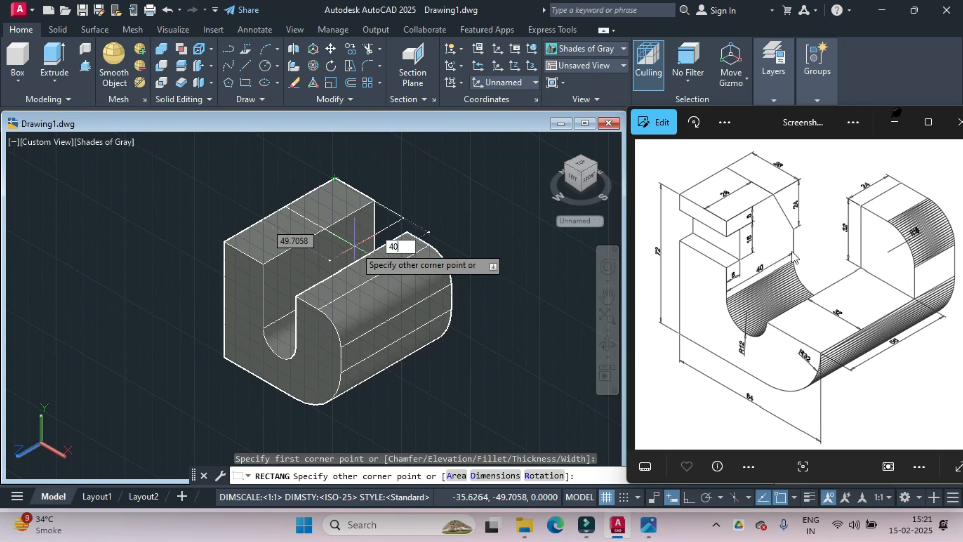
{"action": "key", "text": "Tab"}
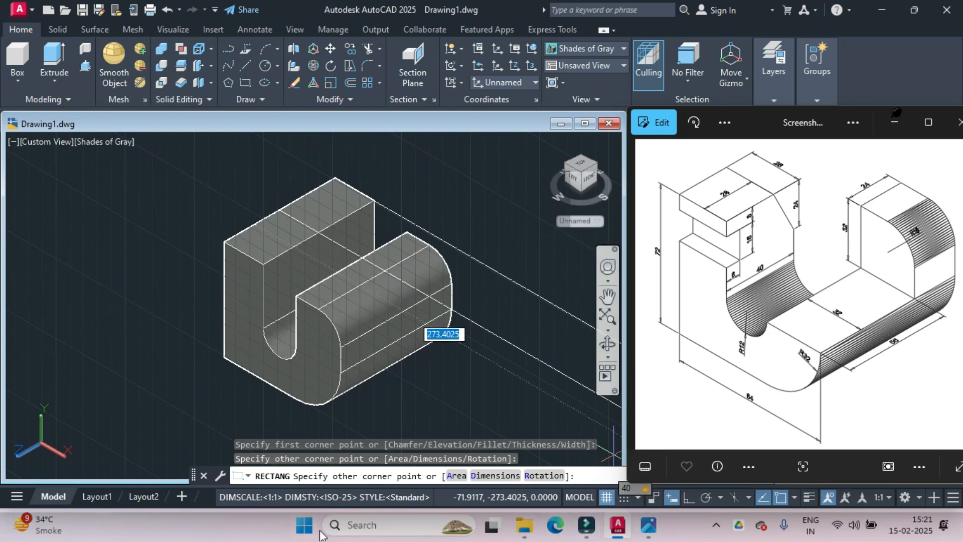
Open Calculator and subtract 32 from 84 to work out the rectangle's other side
{"action": "left_click", "coordinate": [305, 525]}
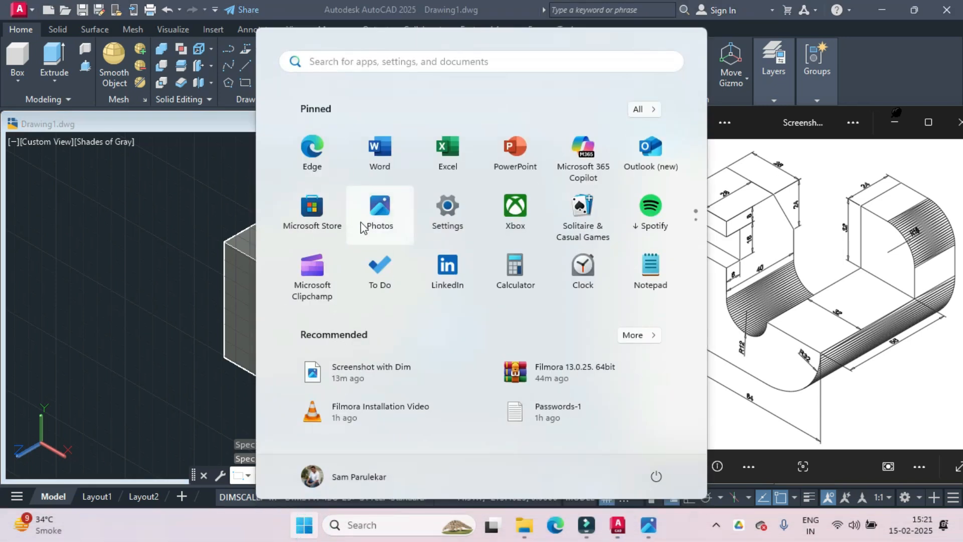
{"action": "left_click", "coordinate": [514, 270]}
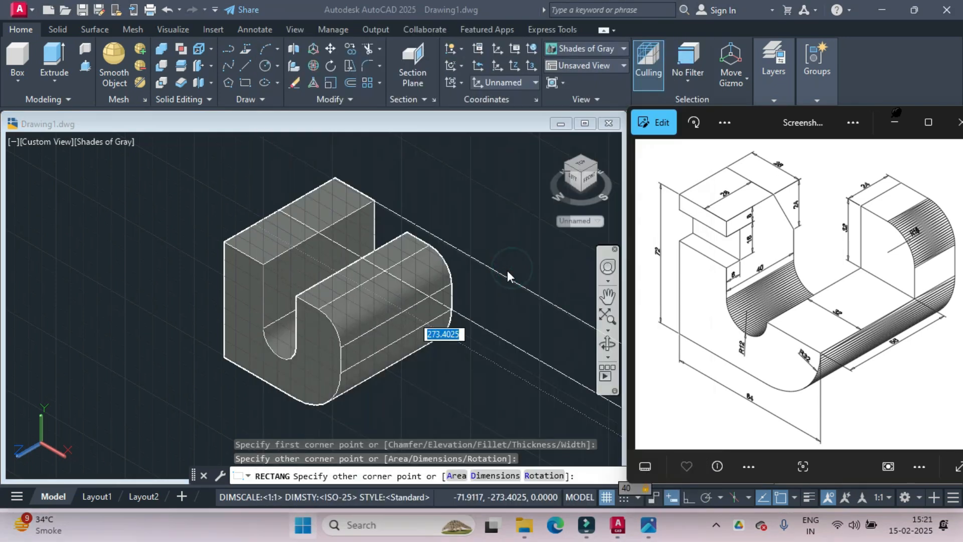
{"action": "left_click", "coordinate": [98, 301]}
{"action": "left_click", "coordinate": [34, 332]}
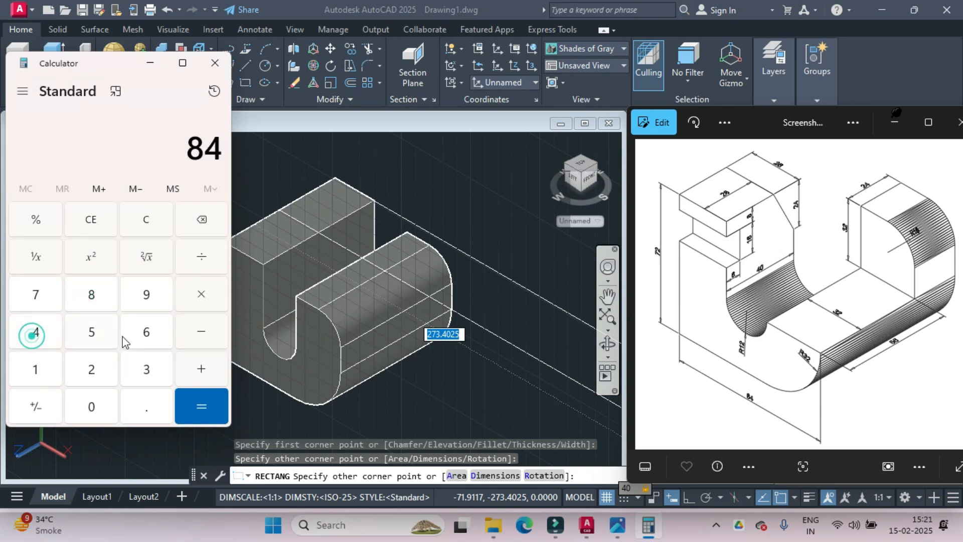
{"action": "left_click", "coordinate": [202, 333]}
{"action": "left_click", "coordinate": [144, 367]}
{"action": "left_click", "coordinate": [89, 367]}
{"action": "left_click", "coordinate": [201, 405]}
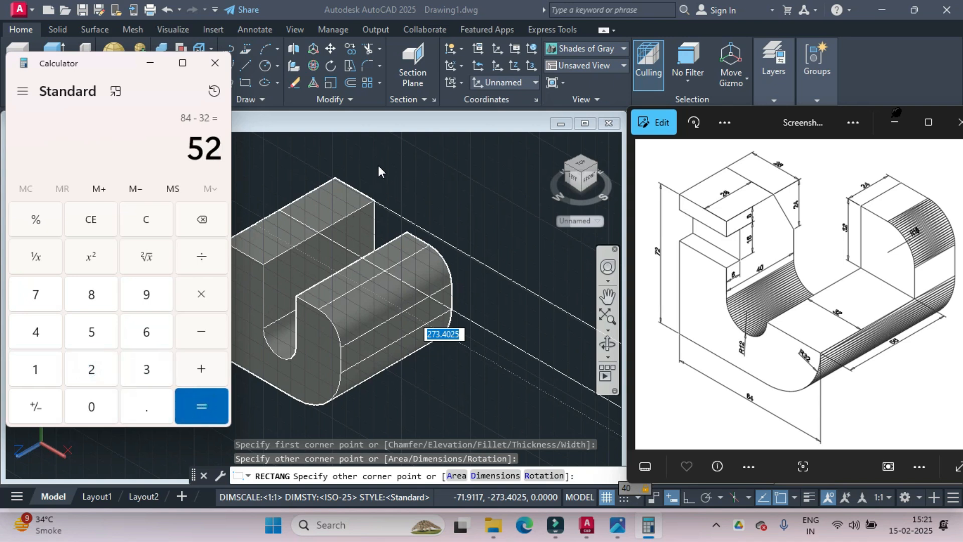
Return to the drawing and complete the rectangle with a 52-unit side extending across and beyond the upright's top face
{"action": "left_click", "coordinate": [341, 158]}
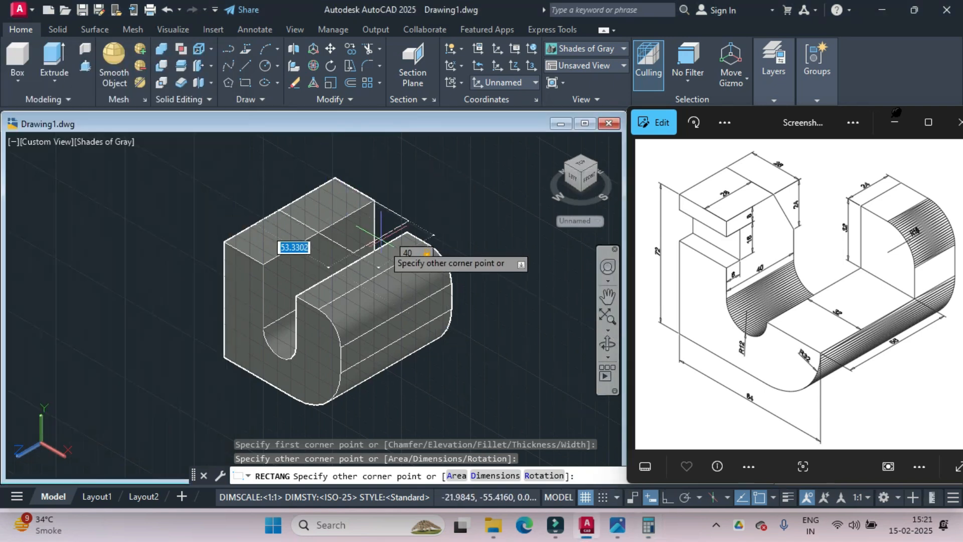
{"action": "type", "text": "52"}
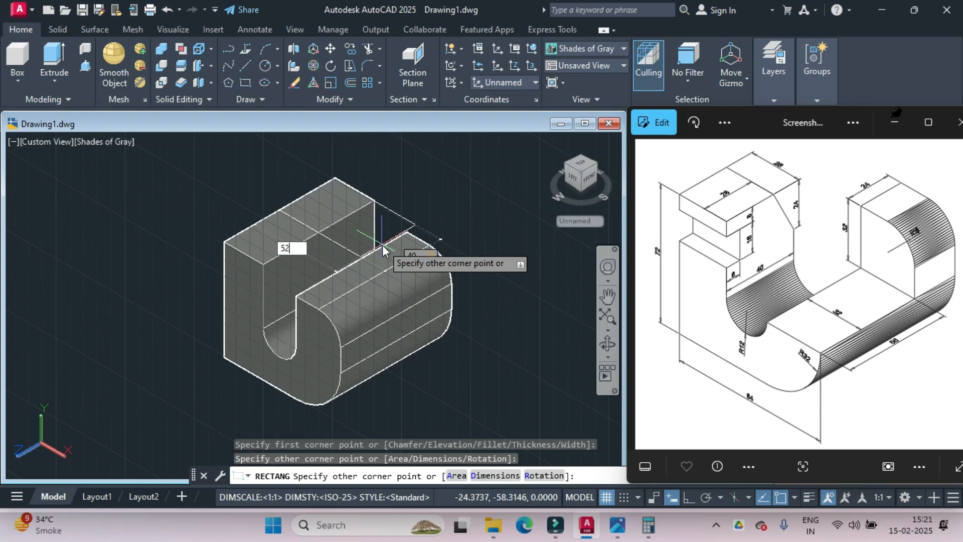
{"action": "key", "text": "Return"}
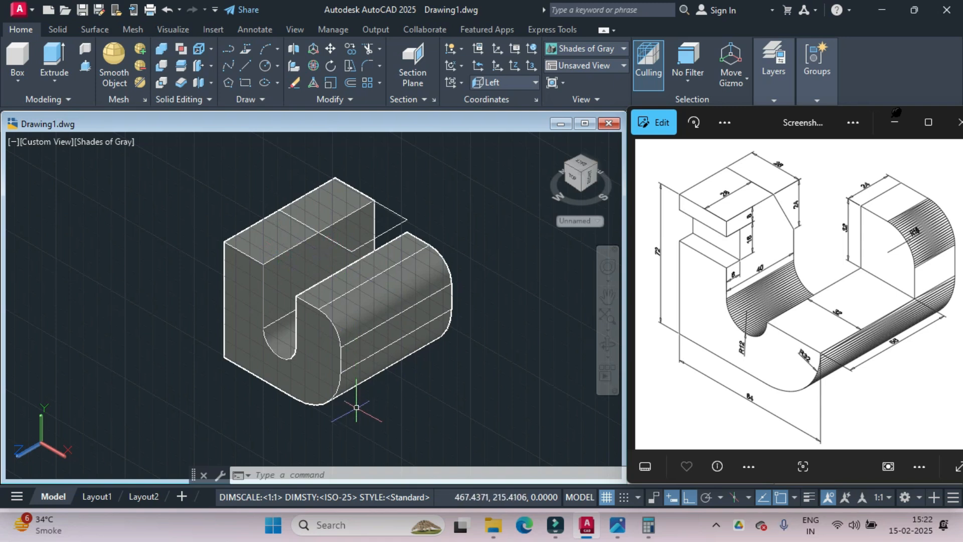
Extrude the rectangle on the taller upright's top face downward about 111 units, past the underside of the bracket
{"action": "left_click", "coordinate": [52, 58]}
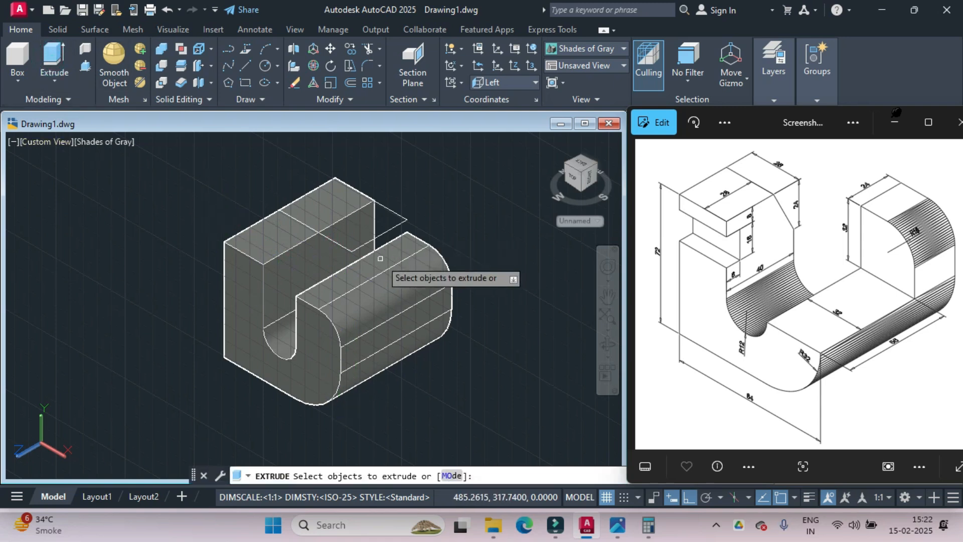
{"action": "left_click", "coordinate": [391, 228]}
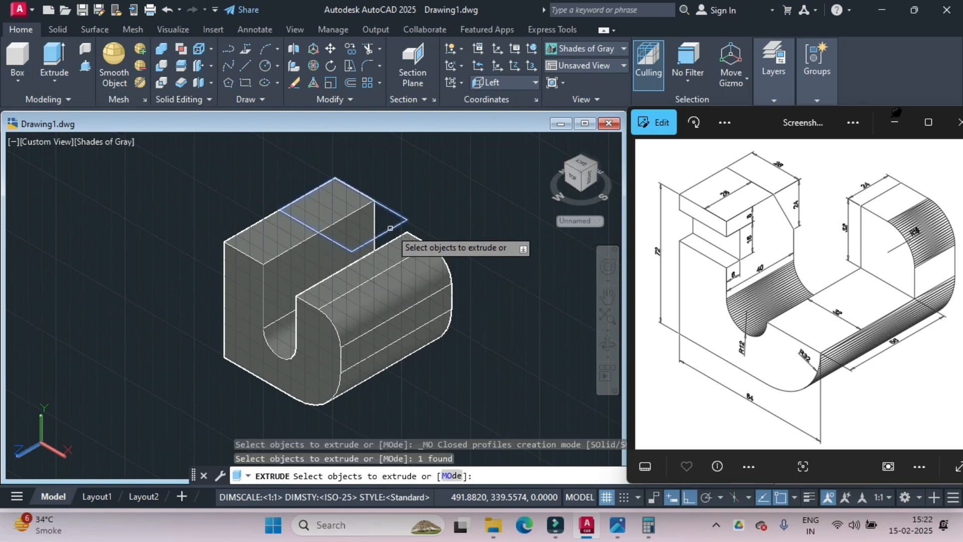
{"action": "key", "text": "Return"}
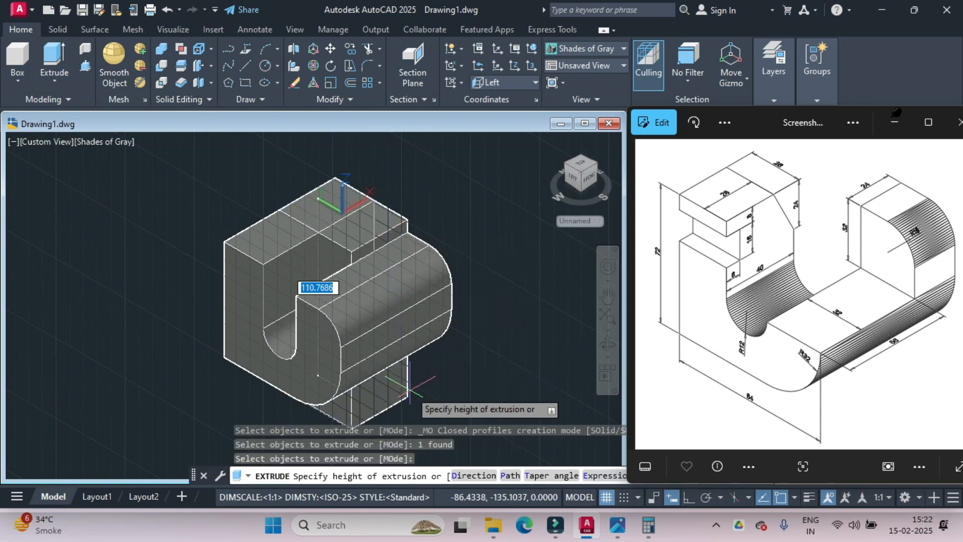
{"action": "left_click", "coordinate": [410, 388]}
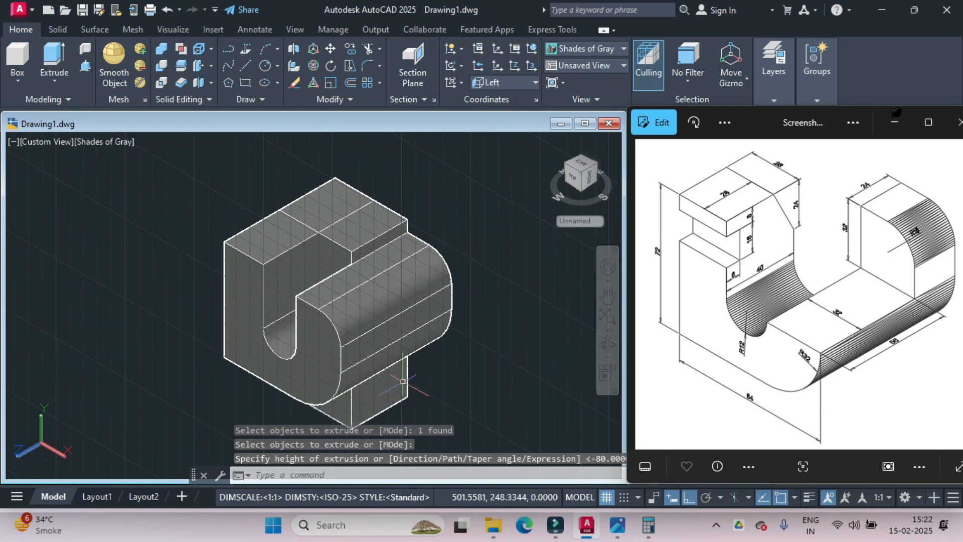
{"action": "left_click", "coordinate": [411, 391]}
Subtract the extruded block from the bracket solid and turn off the grid display
{"action": "left_click", "coordinate": [281, 479]}
{"action": "type", "text": "subtract"}
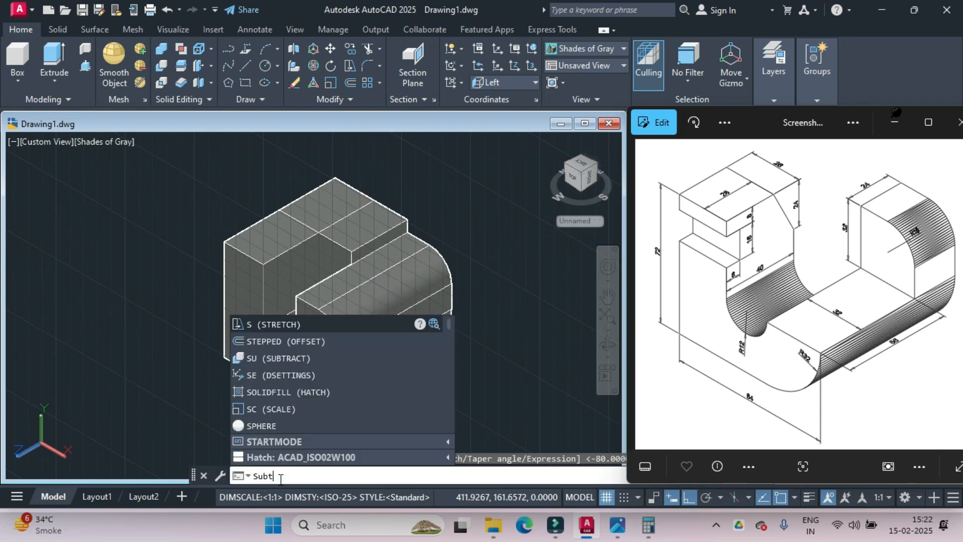
{"action": "key", "text": "Return"}
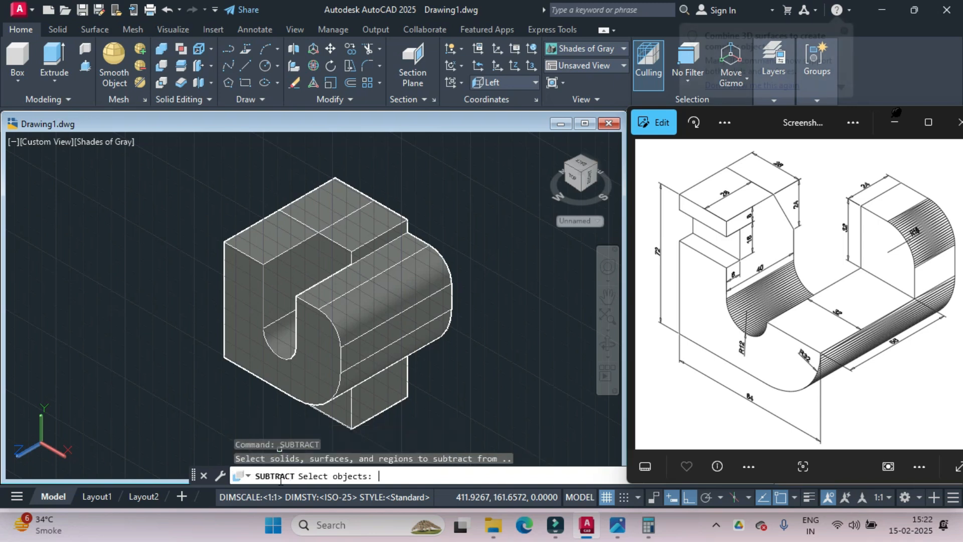
{"action": "left_click", "coordinate": [333, 324]}
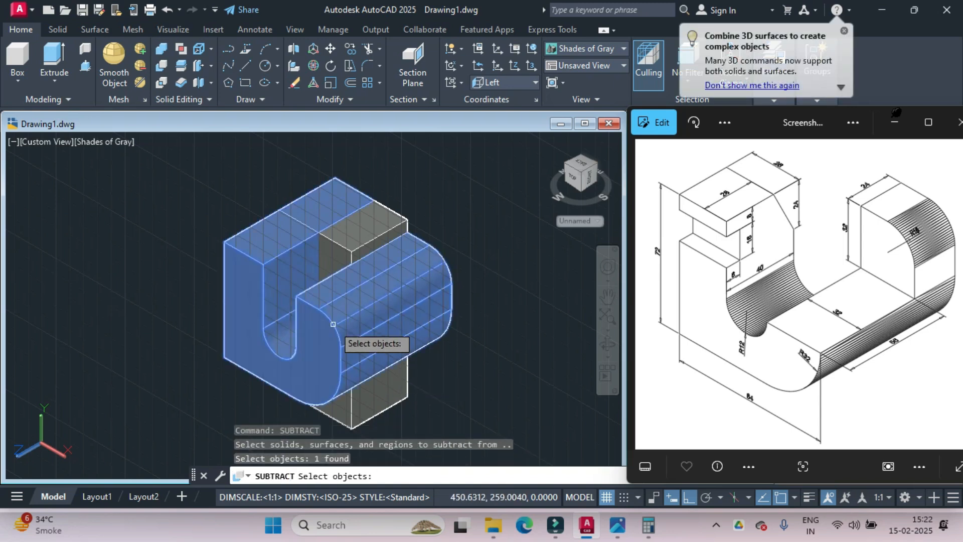
{"action": "key", "text": "Return"}
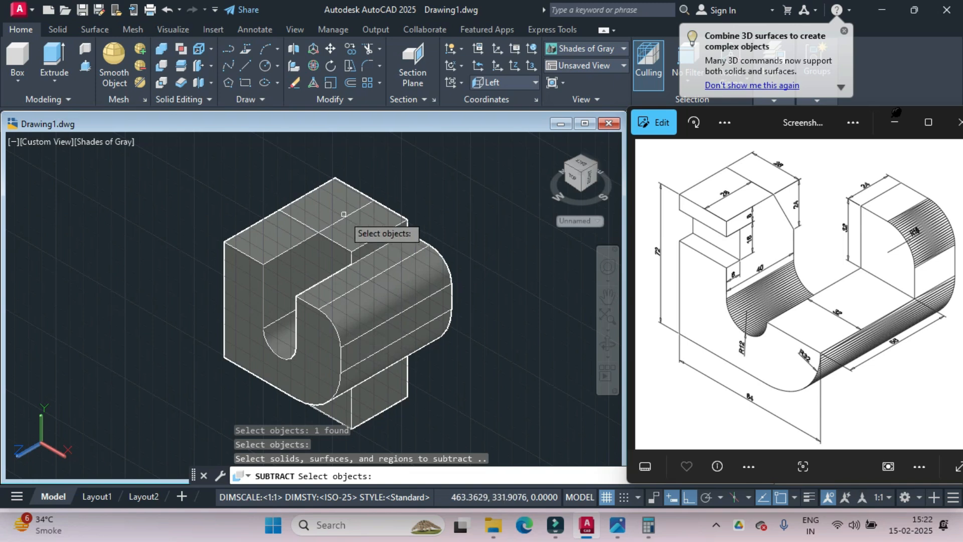
{"action": "left_click", "coordinate": [343, 249]}
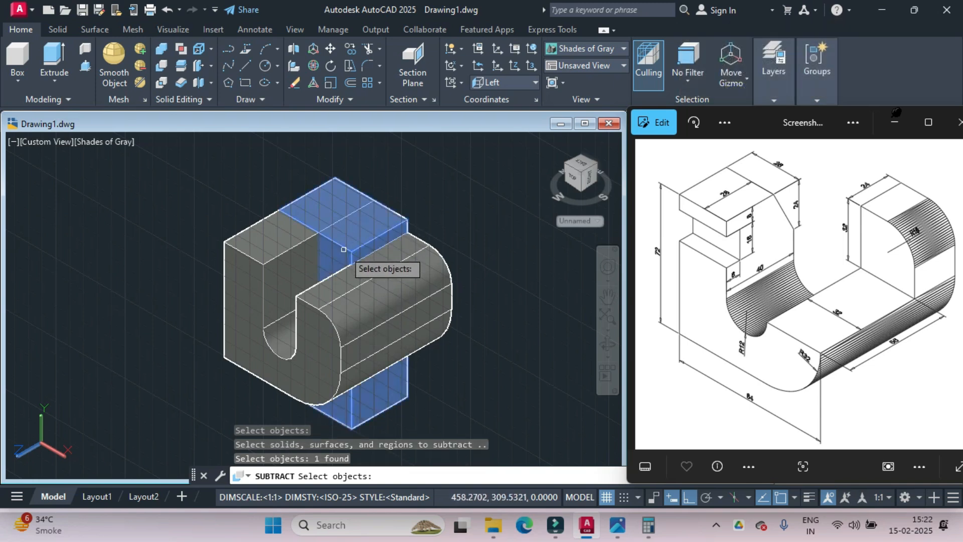
{"action": "key", "text": "Return"}
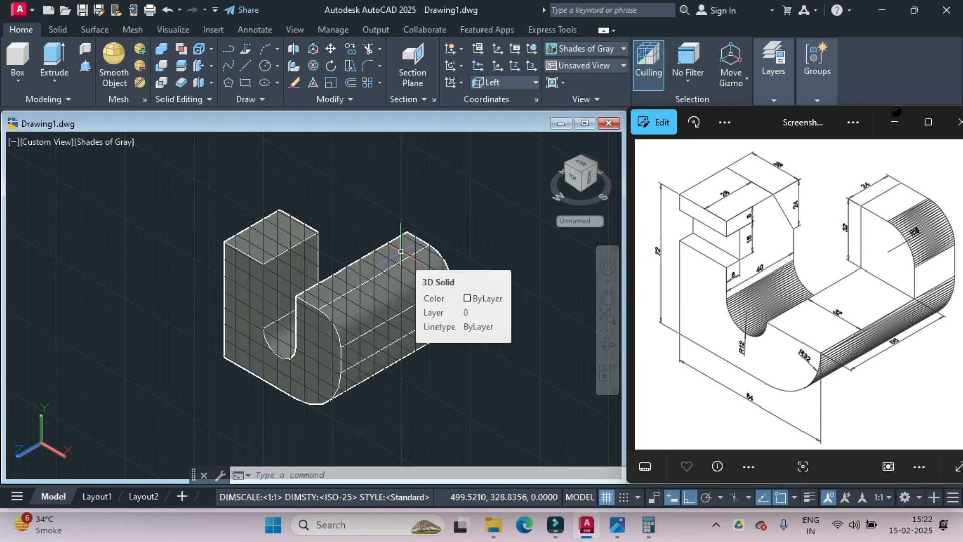
{"action": "key", "text": "F7"}
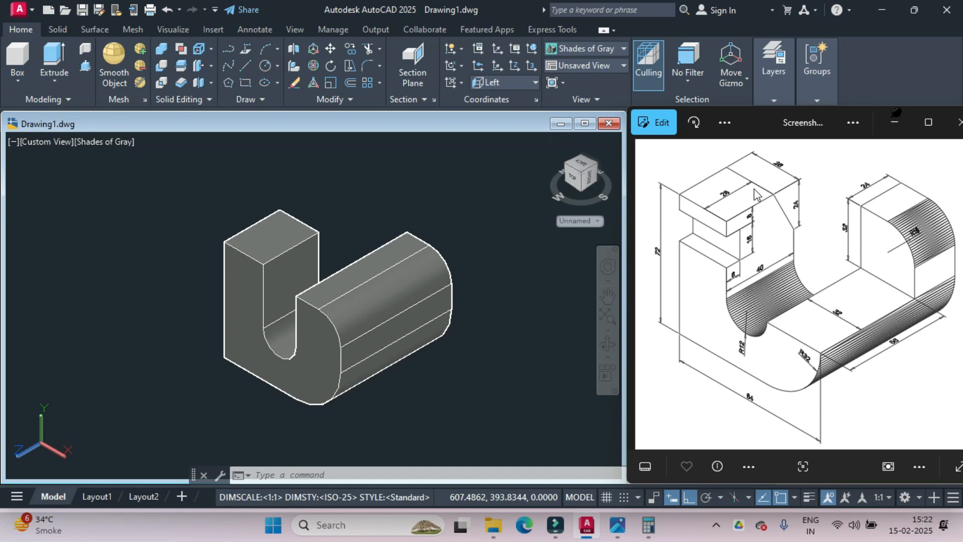
Enlarge the upright's dimensions in the reference image and subtract 28 from 40 in Calculator to get the chamfer's first distance
{"action": "scroll", "coordinate": [748, 188], "scroll_direction": "up", "scroll_amount": 3}
{"action": "scroll", "coordinate": [748, 189], "scroll_direction": "down", "scroll_amount": 4}
{"action": "scroll", "coordinate": [748, 188], "scroll_direction": "up", "scroll_amount": 1}
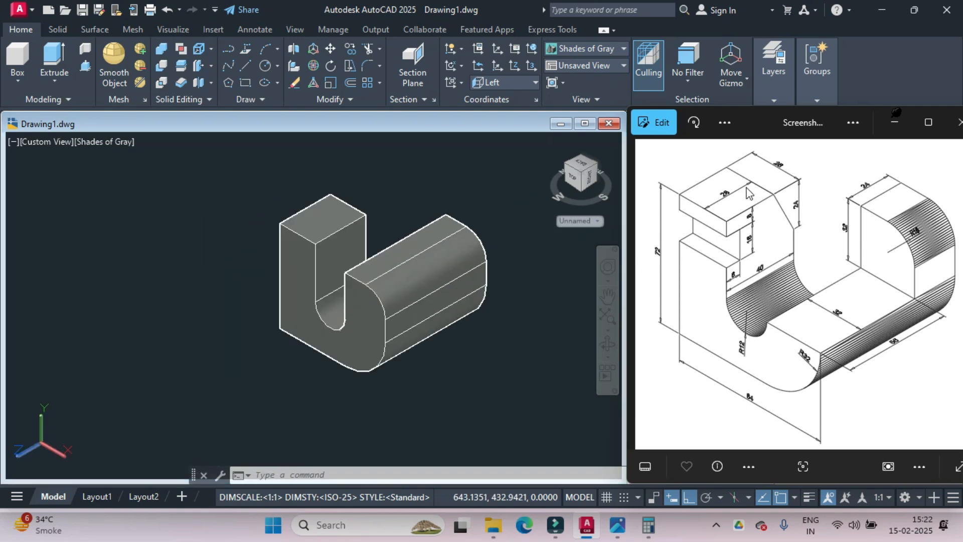
{"action": "left_click", "coordinate": [748, 194]}
{"action": "scroll", "coordinate": [743, 196], "scroll_direction": "up", "scroll_amount": 5}
{"action": "scroll", "coordinate": [735, 203], "scroll_direction": "down", "scroll_amount": 4}
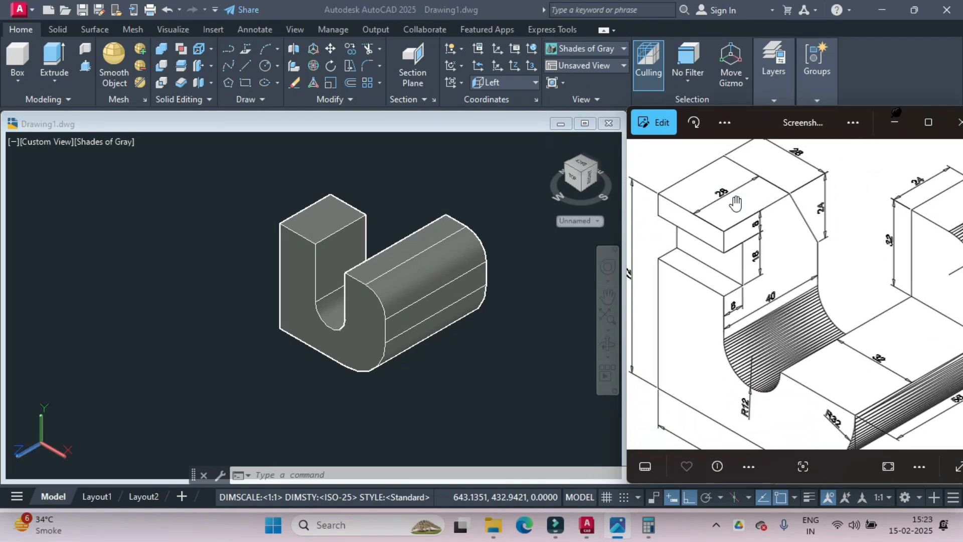
{"action": "left_click", "coordinate": [647, 524]}
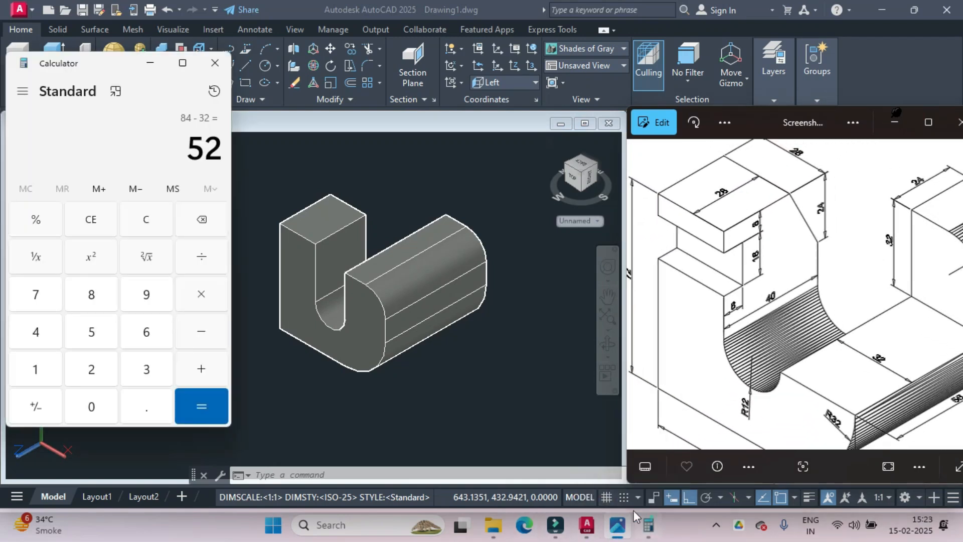
{"action": "key", "text": "Escape"}
{"action": "left_click", "coordinate": [40, 333]}
{"action": "left_click", "coordinate": [86, 404]}
{"action": "left_click", "coordinate": [196, 338]}
{"action": "left_click", "coordinate": [92, 366]}
{"action": "left_click", "coordinate": [95, 300]}
{"action": "left_click", "coordinate": [196, 399]}
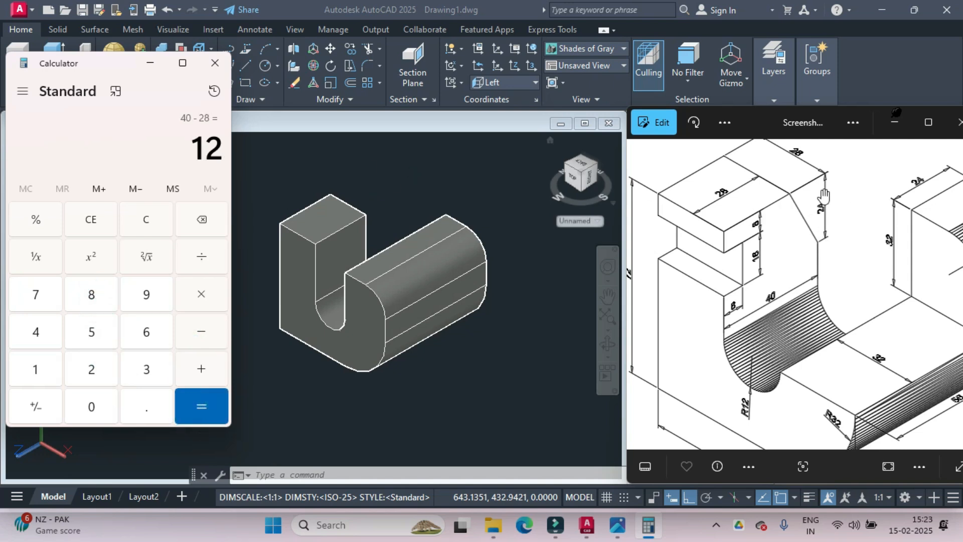
{"action": "left_click", "coordinate": [156, 71]}
Chamfer the taller upright's rear top edge with distances of 12 along the top and 24 down the rear face
{"action": "scroll", "coordinate": [391, 197], "scroll_direction": "up", "scroll_amount": 3}
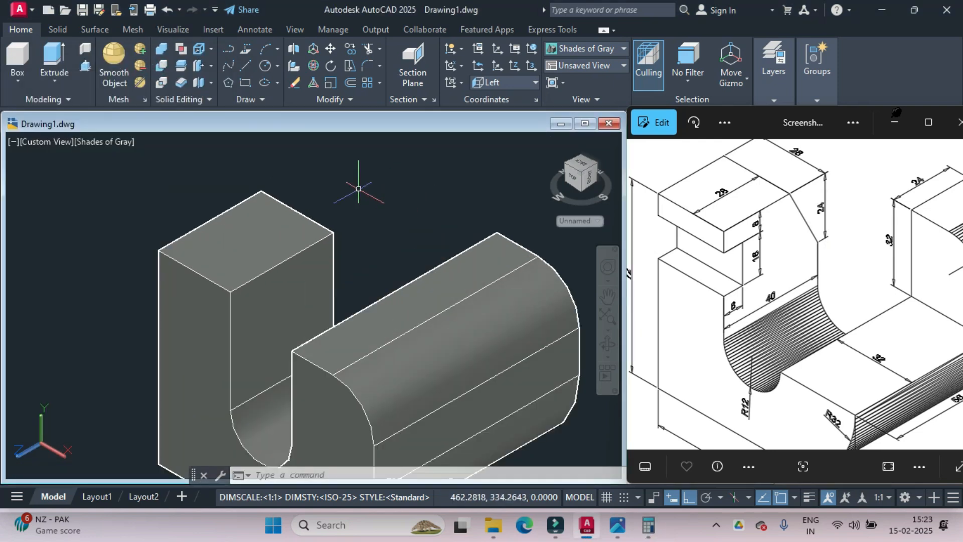
{"action": "left_click", "coordinate": [58, 29]}
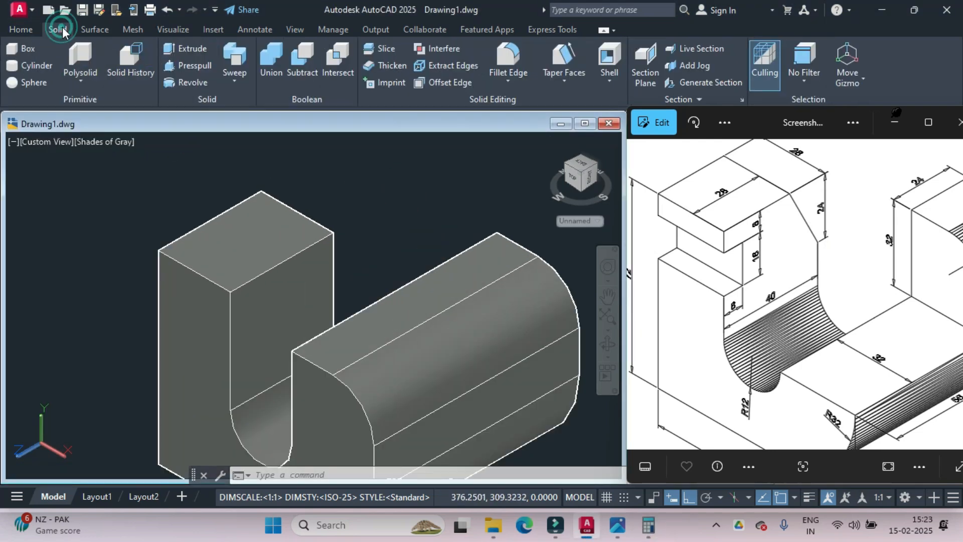
{"action": "left_click", "coordinate": [509, 83]}
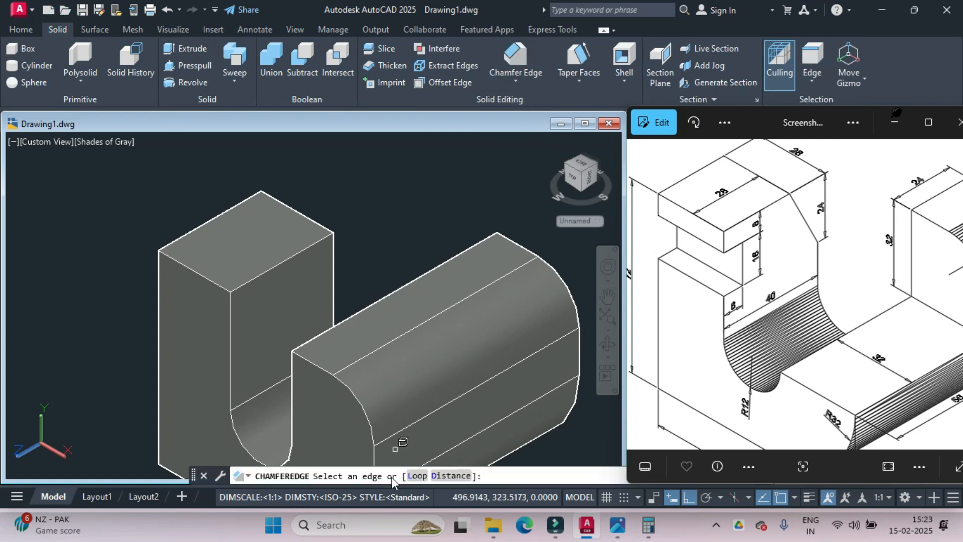
{"action": "left_click", "coordinate": [449, 476]}
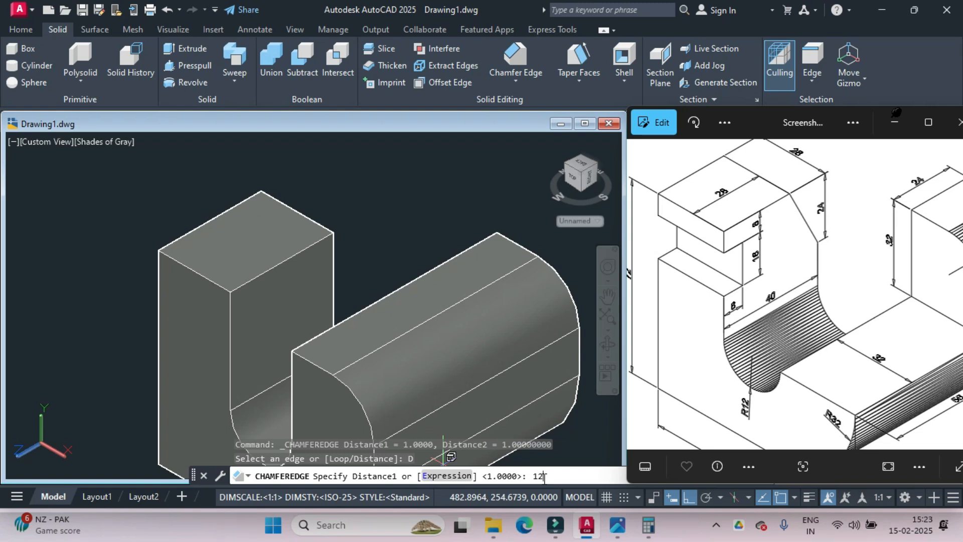
{"action": "key", "text": "Return"}
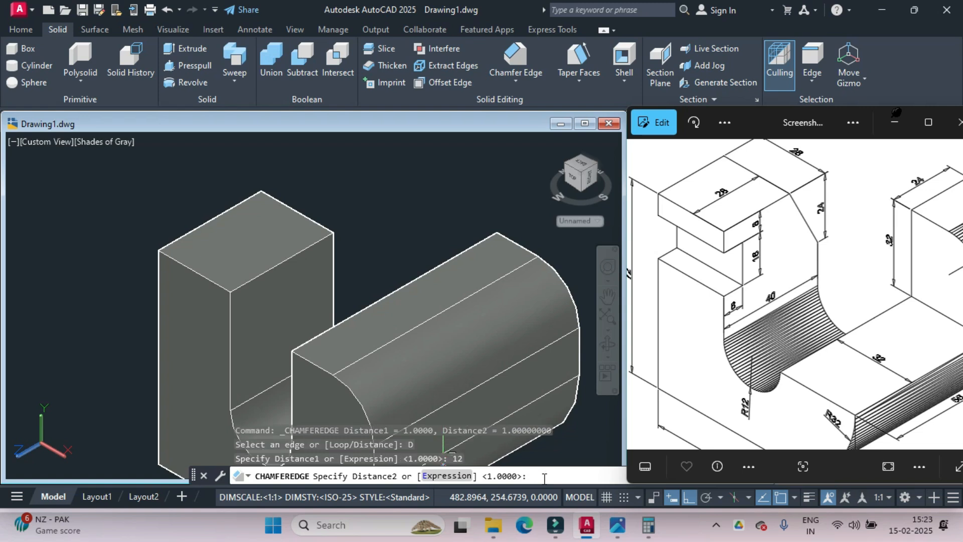
{"action": "type", "text": "24"}
{"action": "key", "text": "Return"}
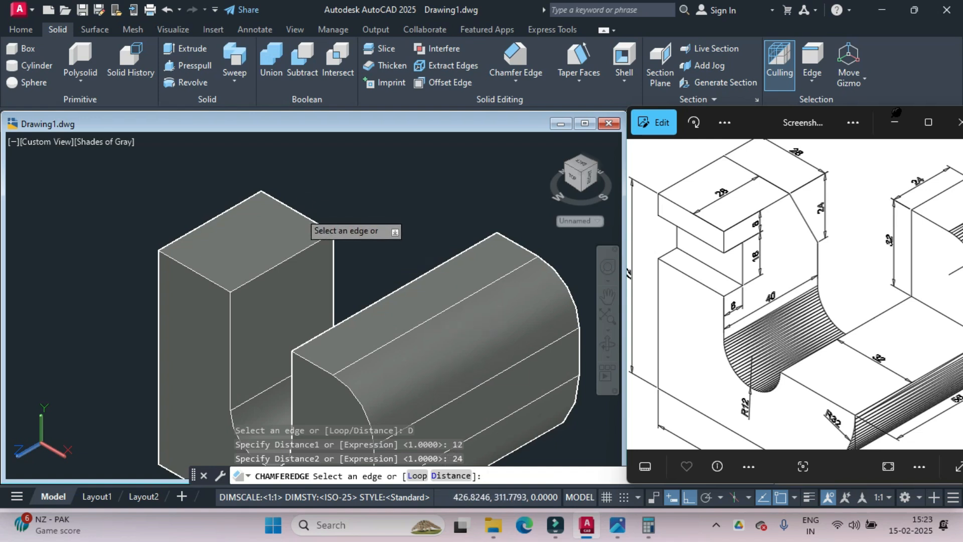
{"action": "left_click", "coordinate": [300, 212]}
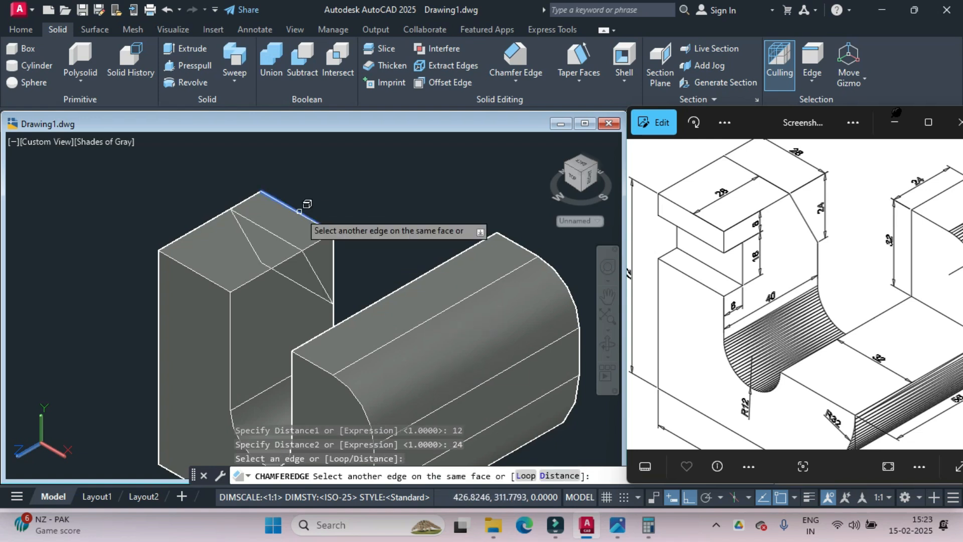
{"action": "left_click", "coordinate": [300, 214]}
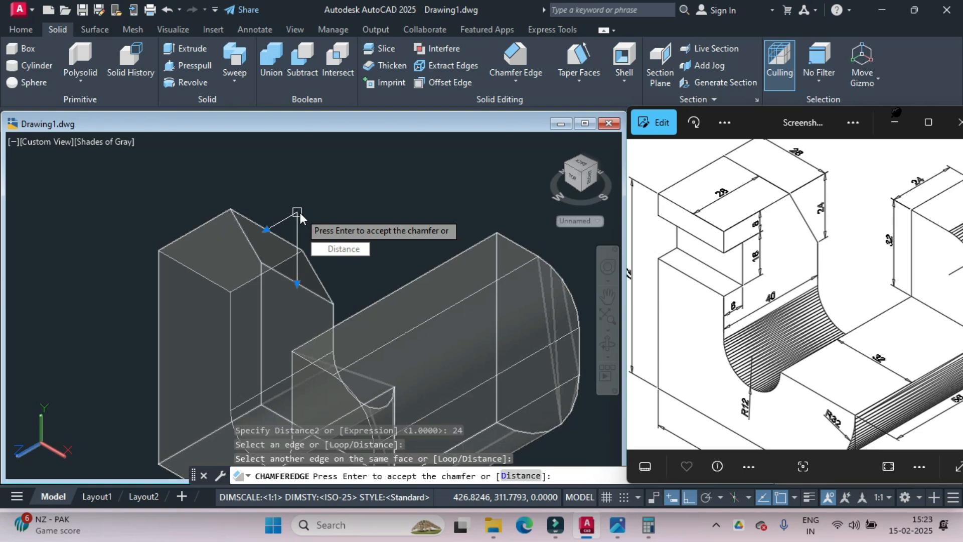
{"action": "key", "text": "Return"}
Examine the dimensions of the notch below the upright's top in the reference image
{"action": "middle_click_drag", "start_coordinate": [306, 261], "coordinate": [318, 187]}
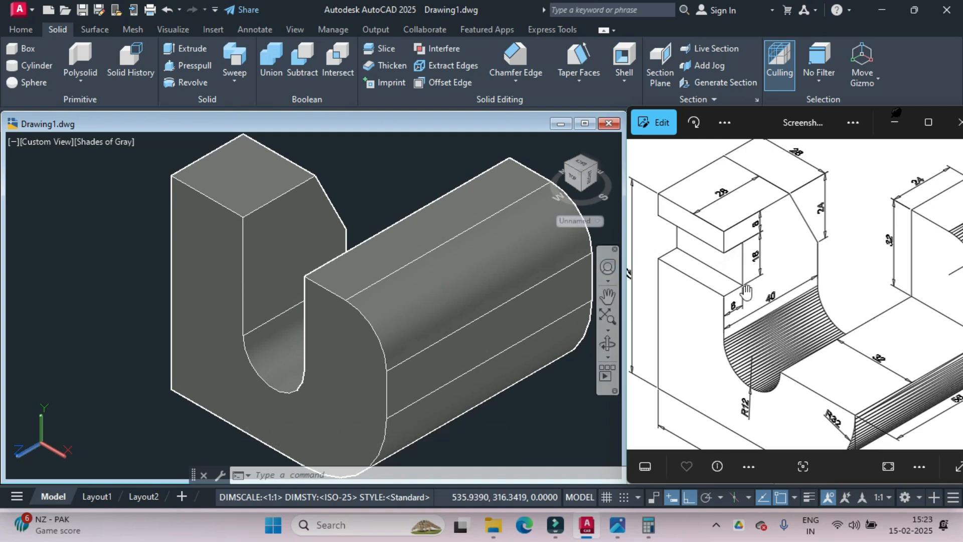
{"action": "scroll", "coordinate": [764, 264], "scroll_direction": "up", "scroll_amount": 1}
{"action": "scroll", "coordinate": [764, 252], "scroll_direction": "down", "scroll_amount": 4}
{"action": "left_click", "coordinate": [764, 252]}
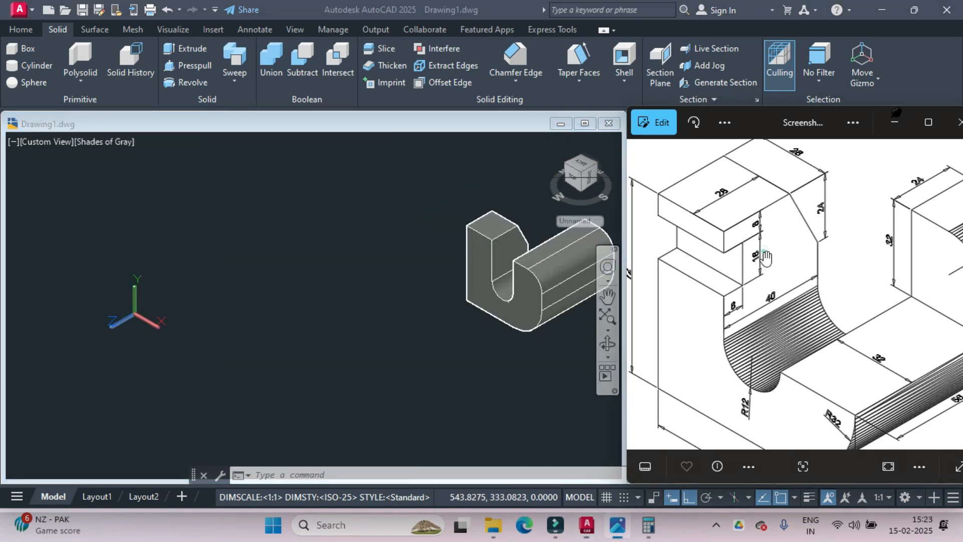
{"action": "scroll", "coordinate": [765, 252], "scroll_direction": "up", "scroll_amount": 2}
{"action": "scroll", "coordinate": [766, 258], "scroll_direction": "up", "scroll_amount": 5}
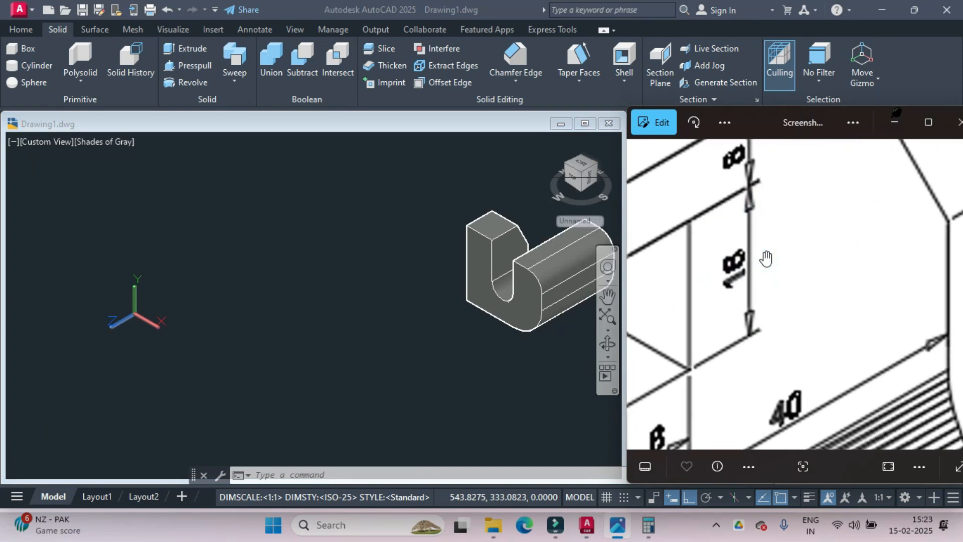
{"action": "scroll", "coordinate": [766, 258], "scroll_direction": "down", "scroll_amount": 2}
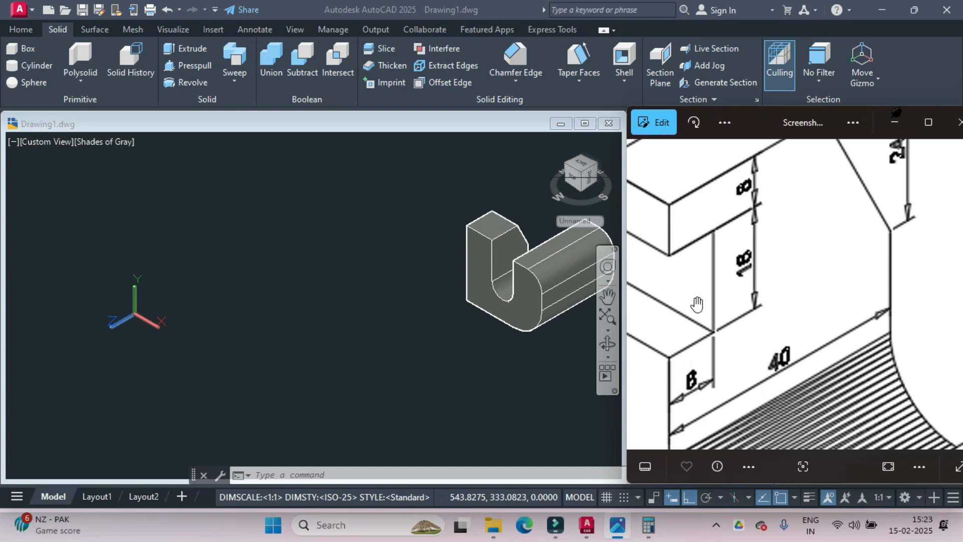
{"action": "left_click_drag", "start_coordinate": [703, 296], "coordinate": [760, 291]}
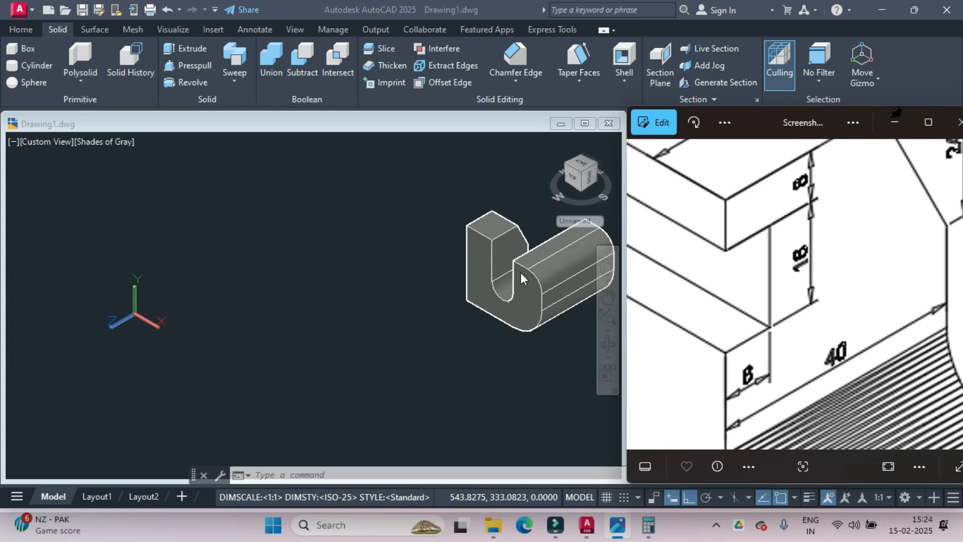
Draw a 6 by 18 rectangle on the taller upright's inner face, starting at its front top corner with the 18 side running down
{"action": "left_click", "coordinate": [507, 253]}
{"action": "scroll", "coordinate": [515, 253], "scroll_direction": "up", "scroll_amount": 5}
{"action": "middle_click_drag", "start_coordinate": [514, 252], "coordinate": [315, 266]}
{"action": "key", "text": "Escape"}
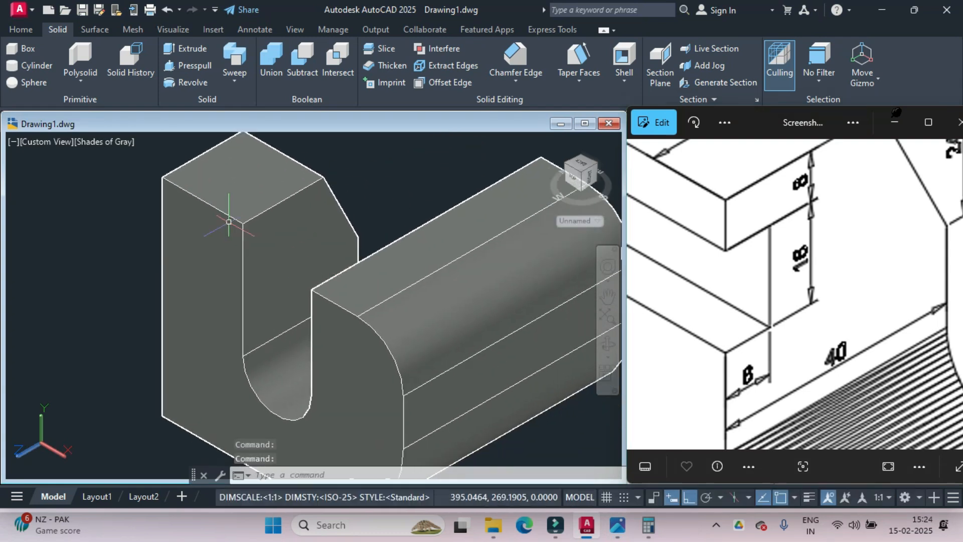
{"action": "left_click", "coordinate": [20, 29]}
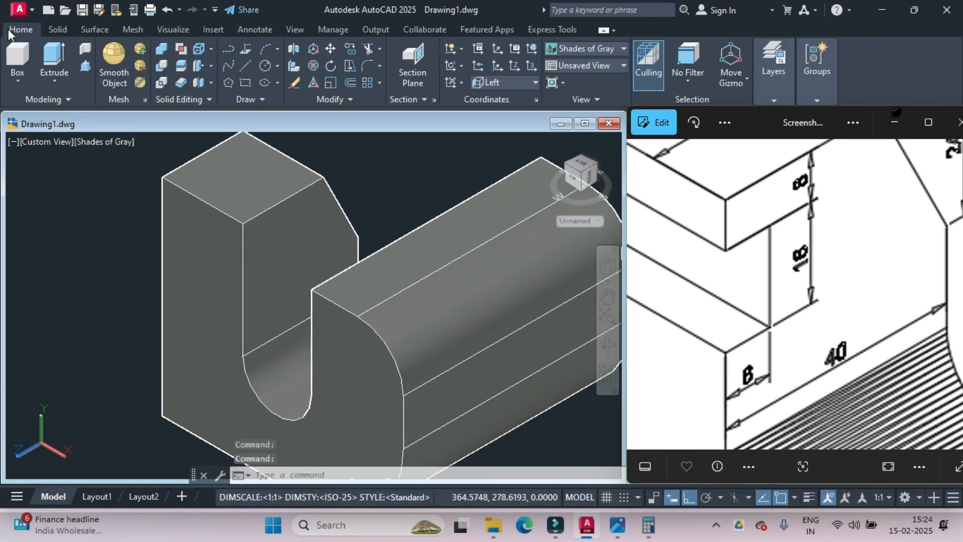
{"action": "left_click", "coordinate": [245, 83]}
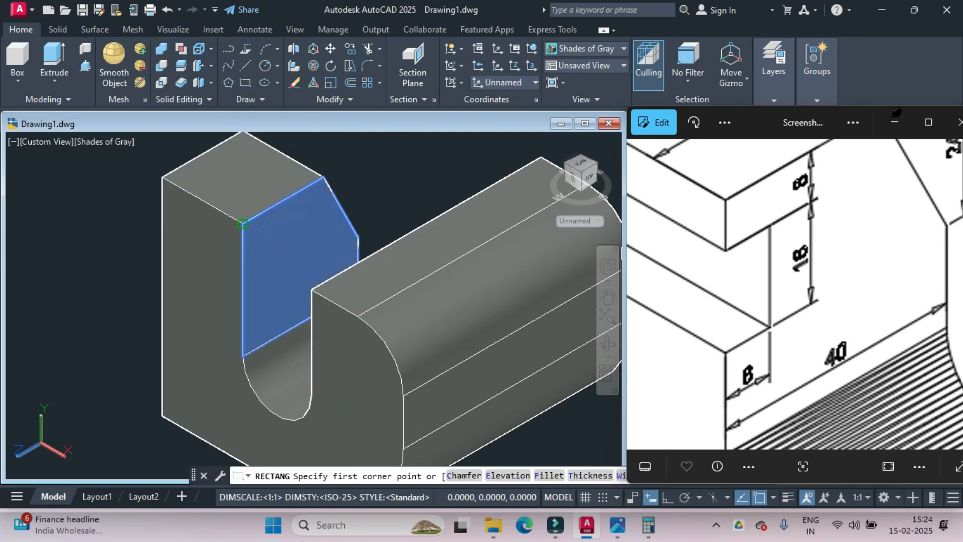
{"action": "left_click", "coordinate": [242, 224]}
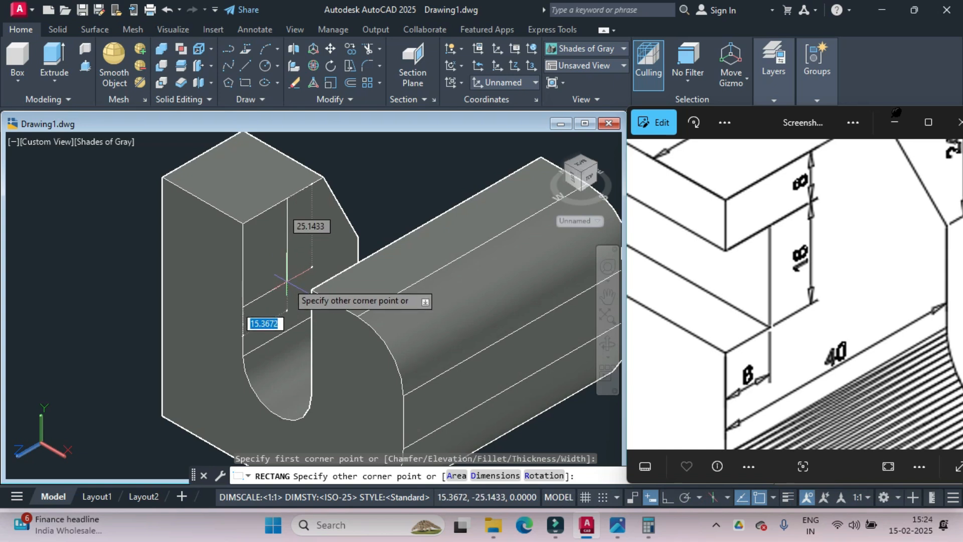
{"action": "type", "text": "6"}
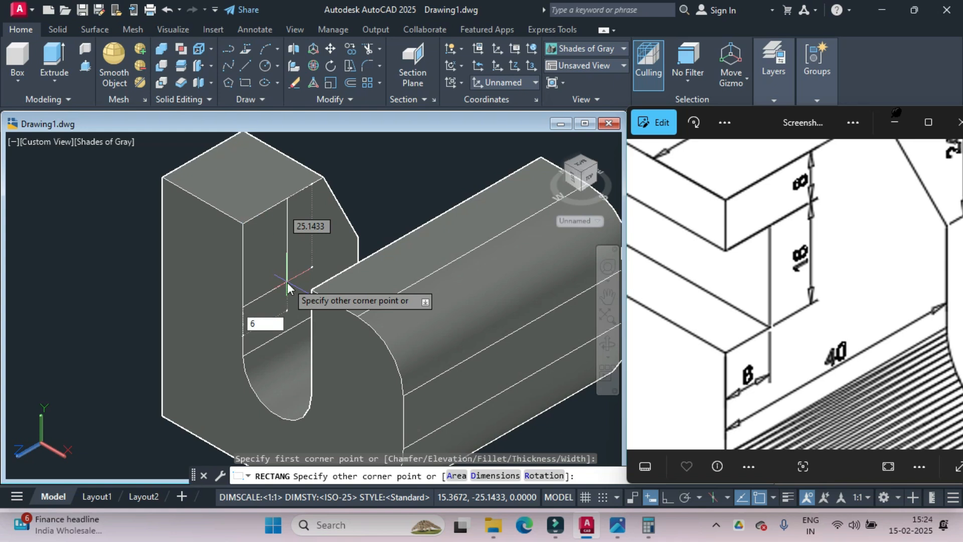
{"action": "key", "text": "Tab"}
{"action": "type", "text": "18"}
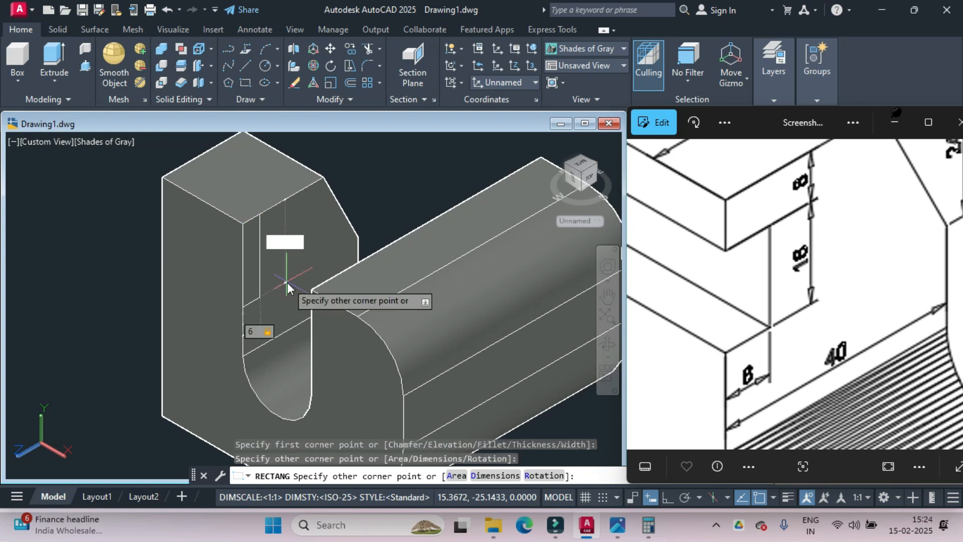
{"action": "key", "text": "Return"}
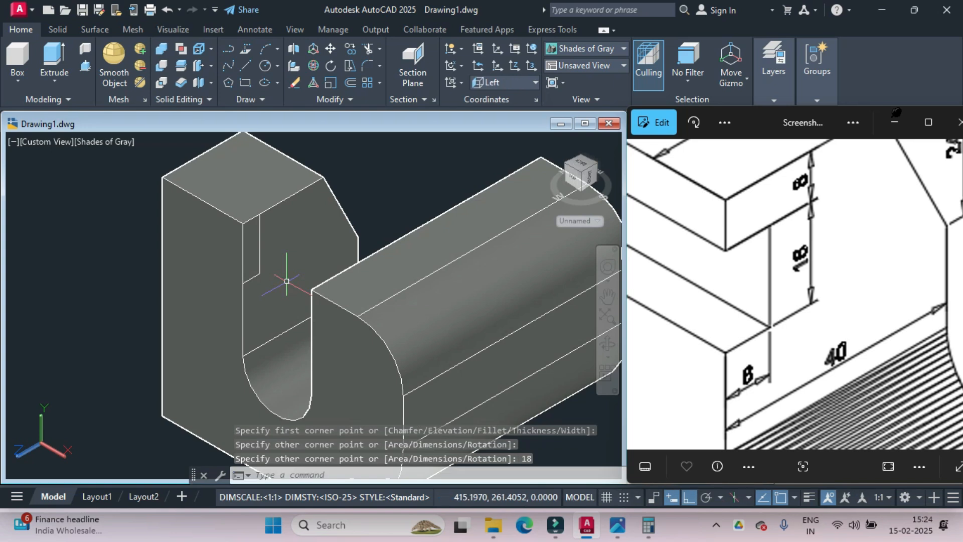
Move the 6 by 18 rectangle 8 straight down along the front edge of the taller upright's inner face
{"action": "left_click", "coordinate": [259, 236]}
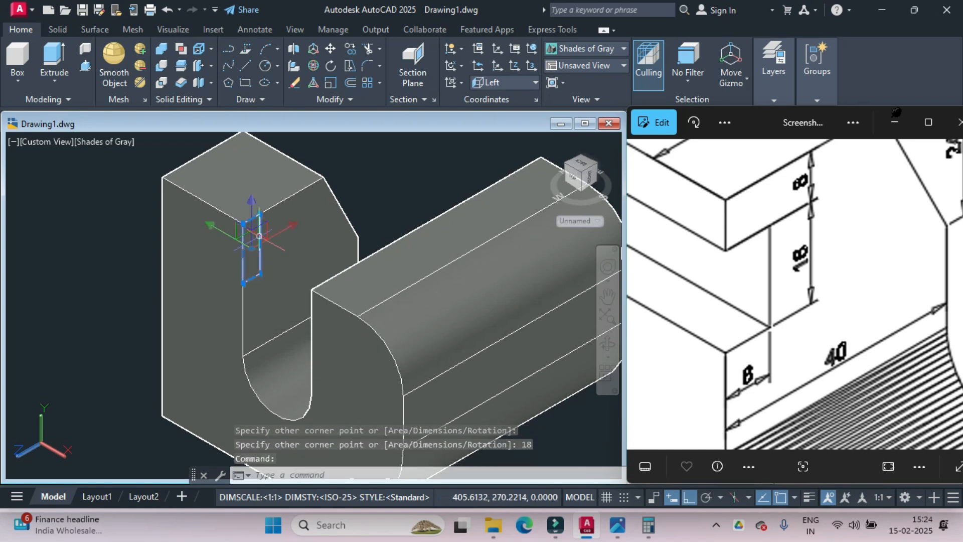
{"action": "key", "text": "Escape"}
{"action": "type", "text": "m"}
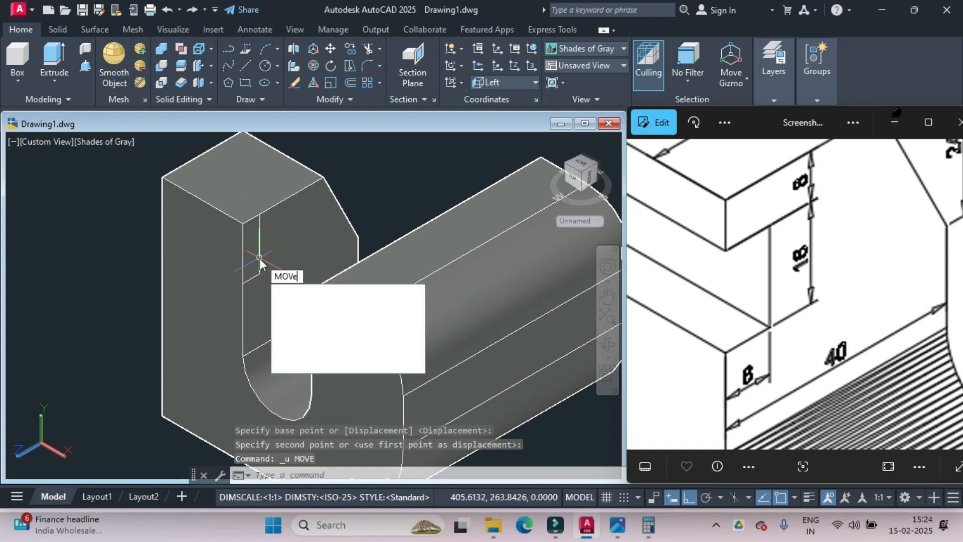
{"action": "key", "text": "Return"}
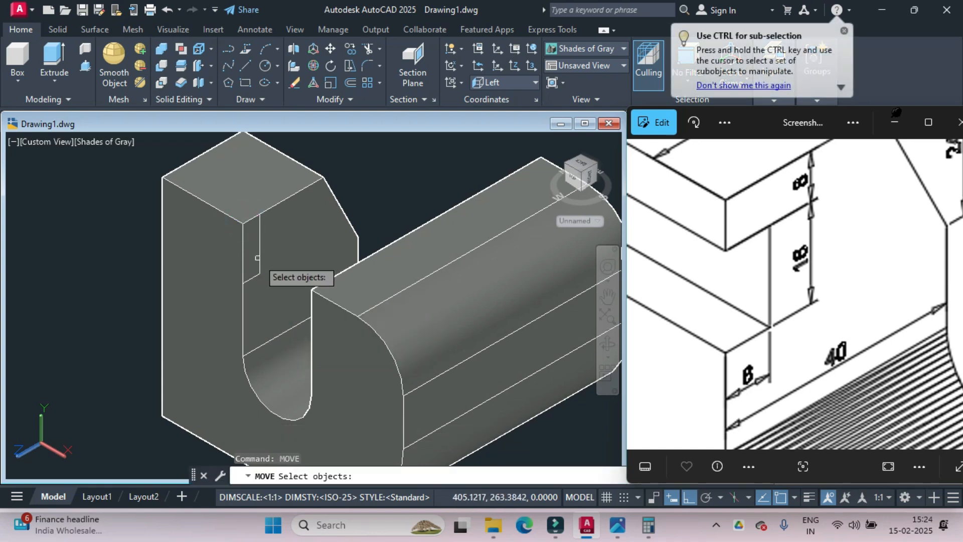
{"action": "left_click", "coordinate": [259, 258]}
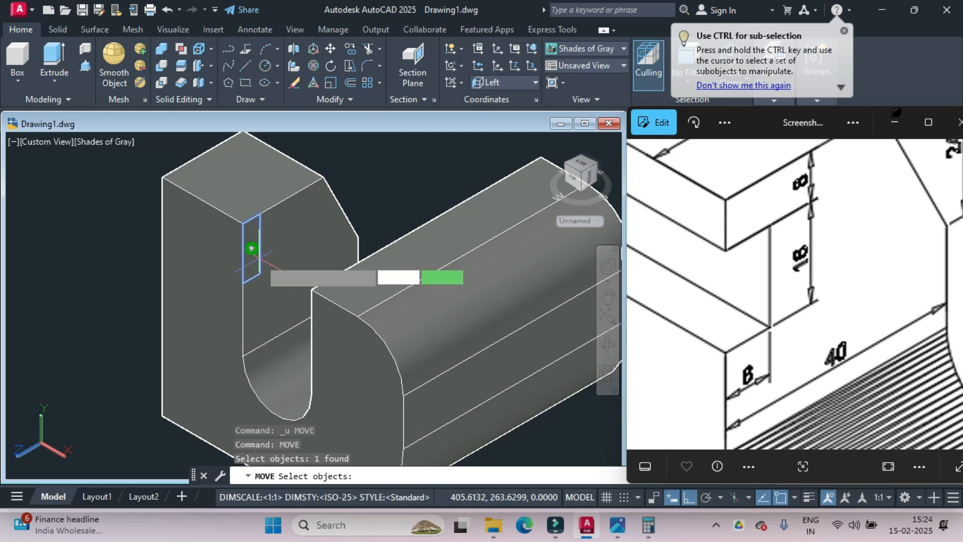
{"action": "key", "text": "Return"}
{"action": "left_click", "coordinate": [242, 224]}
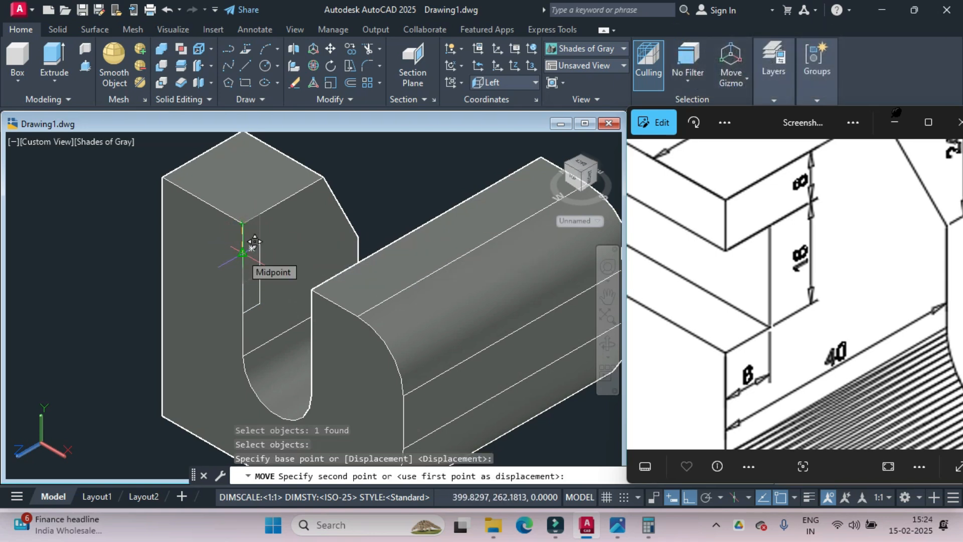
{"action": "type", "text": "8"}
{"action": "key", "text": "Return"}
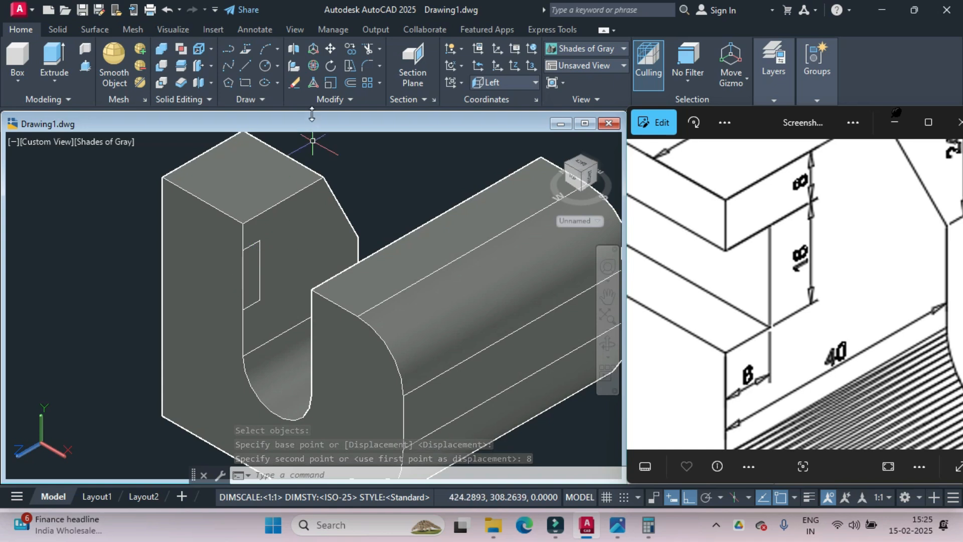
Presspull the 6 by 18 rectangle through the taller upright's full thickness to cut the notch, and erase the leftover rectangle
{"action": "left_click", "coordinate": [80, 63]}
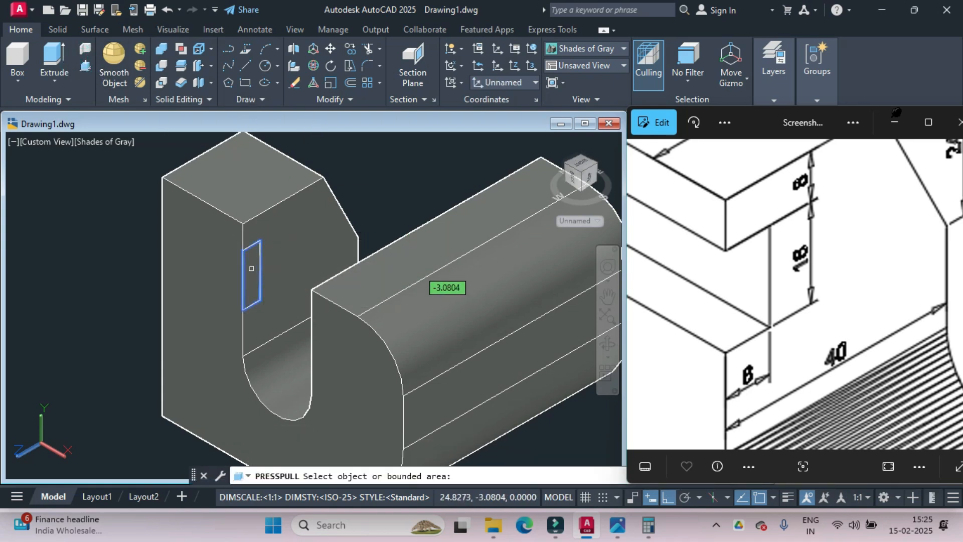
{"action": "left_click", "coordinate": [251, 268]}
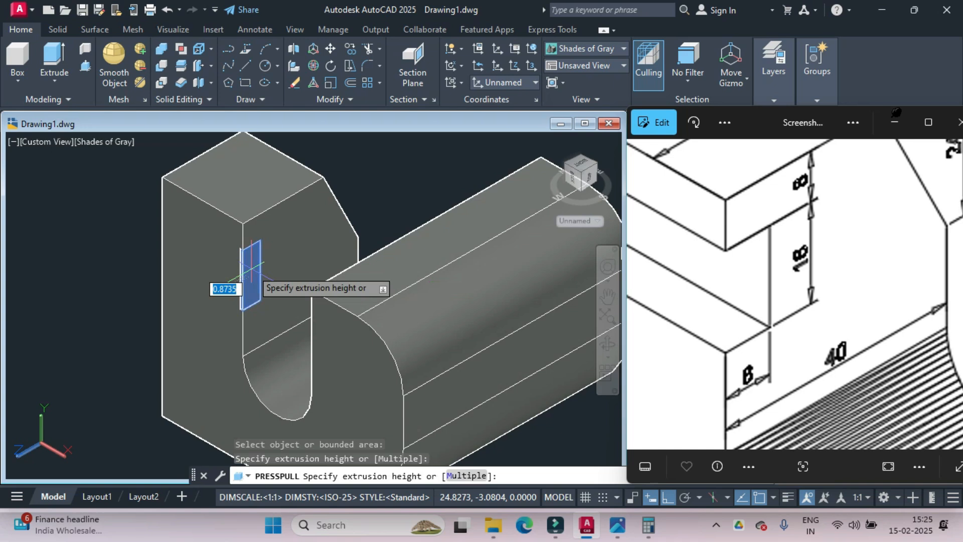
{"action": "left_click", "coordinate": [129, 240]}
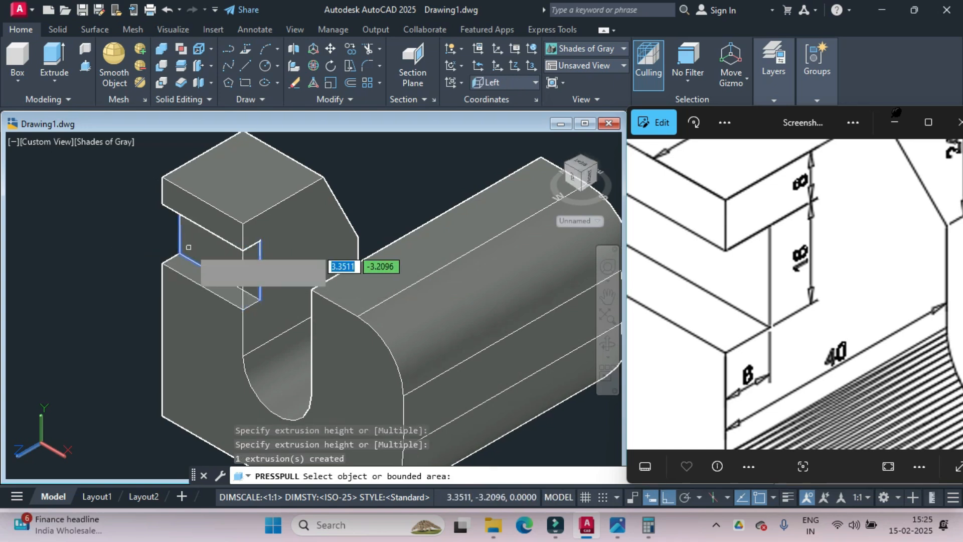
{"action": "scroll", "coordinate": [240, 261], "scroll_direction": "down", "scroll_amount": 4}
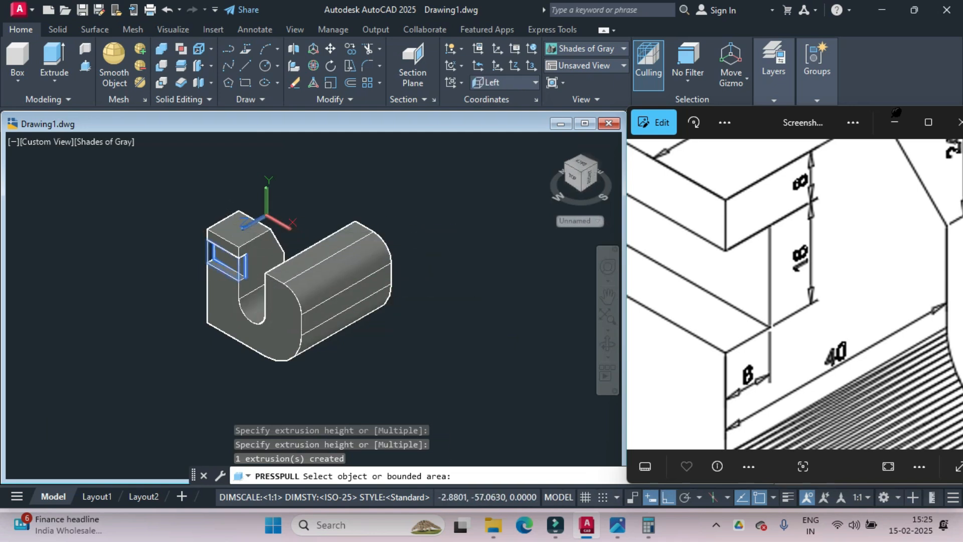
{"action": "key", "text": "Return"}
{"action": "left_click", "coordinate": [241, 263]}
{"action": "key", "text": "Delete"}
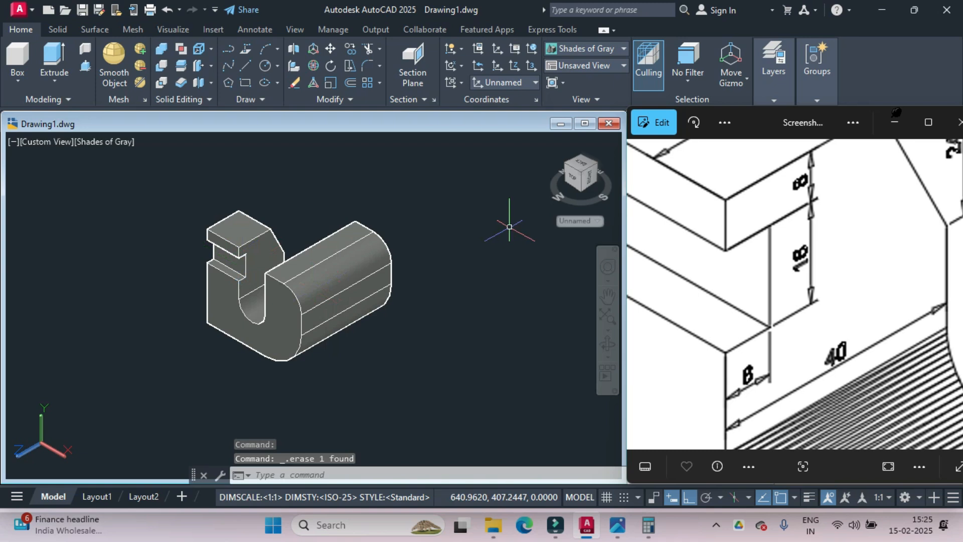
Examine the length, width and height dimensions of the step cut into the long block in the reference image
{"action": "left_click", "coordinate": [801, 286]}
{"action": "scroll", "coordinate": [801, 286], "scroll_direction": "down", "scroll_amount": 3}
{"action": "scroll", "coordinate": [801, 286], "scroll_direction": "down", "scroll_amount": 3}
{"action": "left_click_drag", "start_coordinate": [822, 312], "coordinate": [712, 275]}
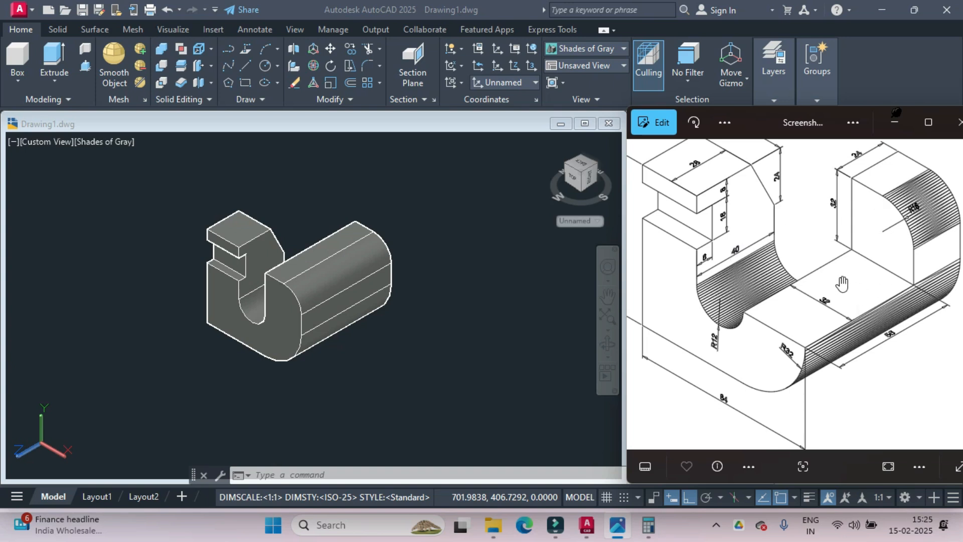
{"action": "scroll", "coordinate": [911, 351], "scroll_direction": "up", "scroll_amount": 1}
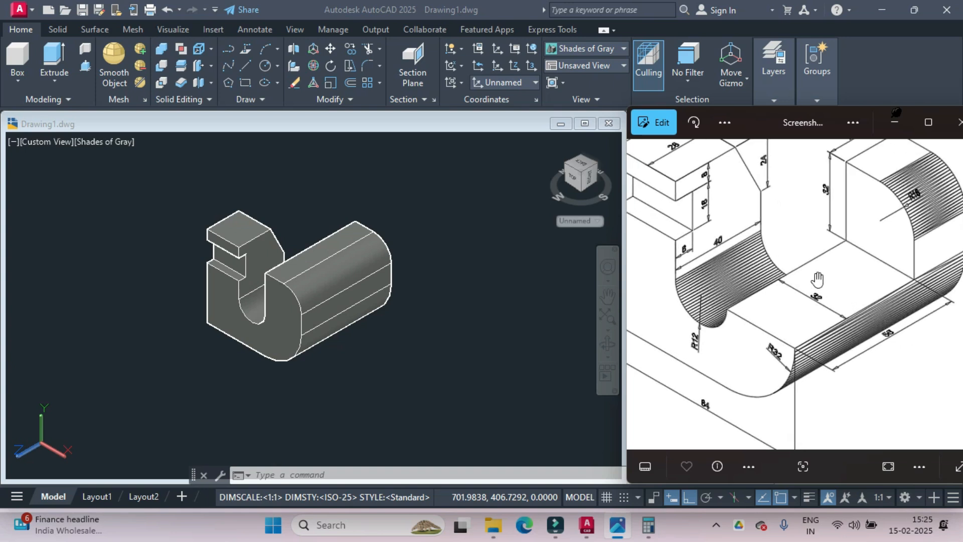
{"action": "scroll", "coordinate": [850, 335], "scroll_direction": "up", "scroll_amount": 4}
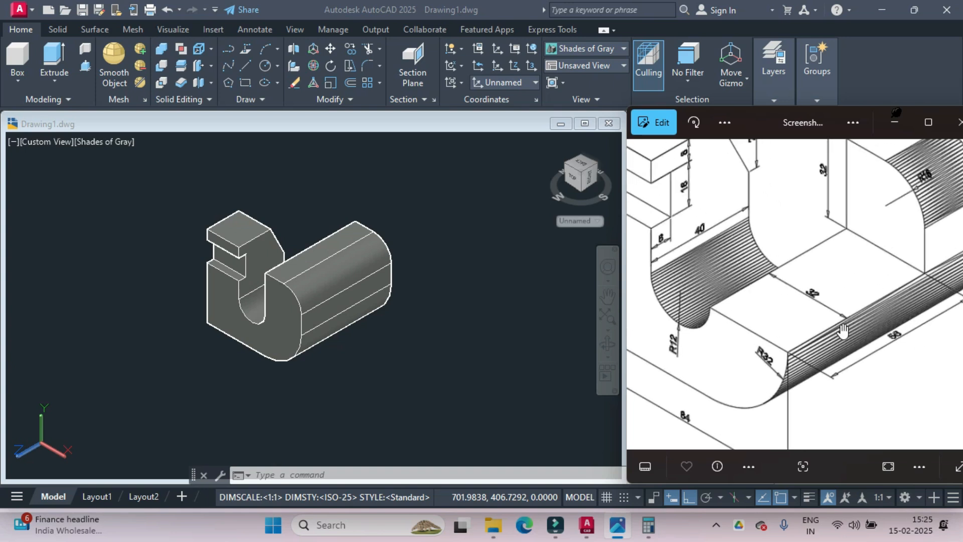
{"action": "scroll", "coordinate": [937, 370], "scroll_direction": "up", "scroll_amount": 3}
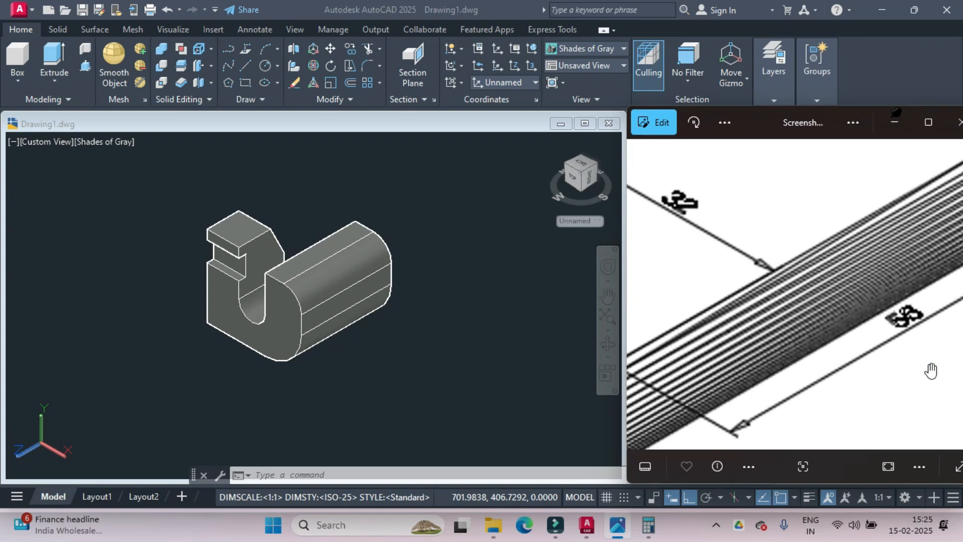
{"action": "scroll", "coordinate": [932, 370], "scroll_direction": "down", "scroll_amount": 3}
{"action": "scroll", "coordinate": [931, 370], "scroll_direction": "down", "scroll_amount": 3}
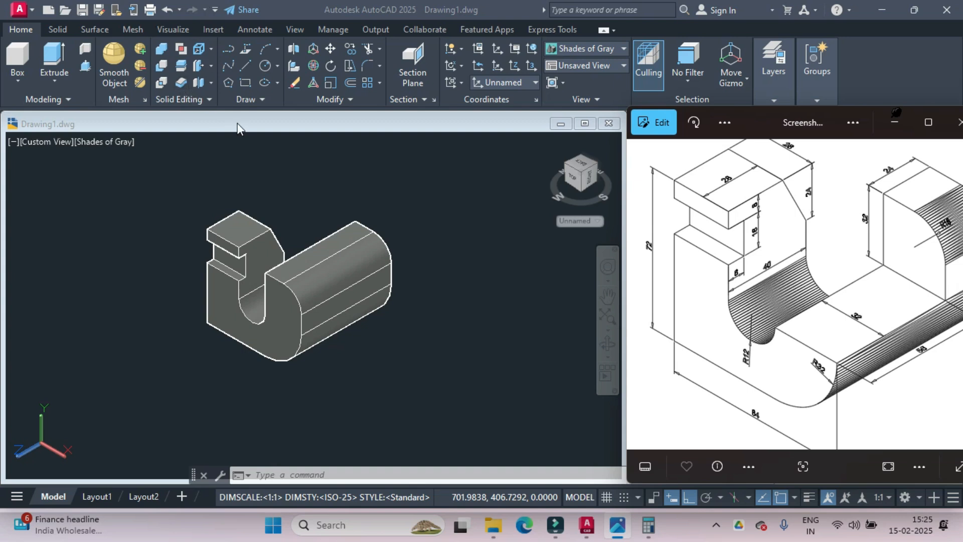
{"action": "left_click", "coordinate": [264, 209]}
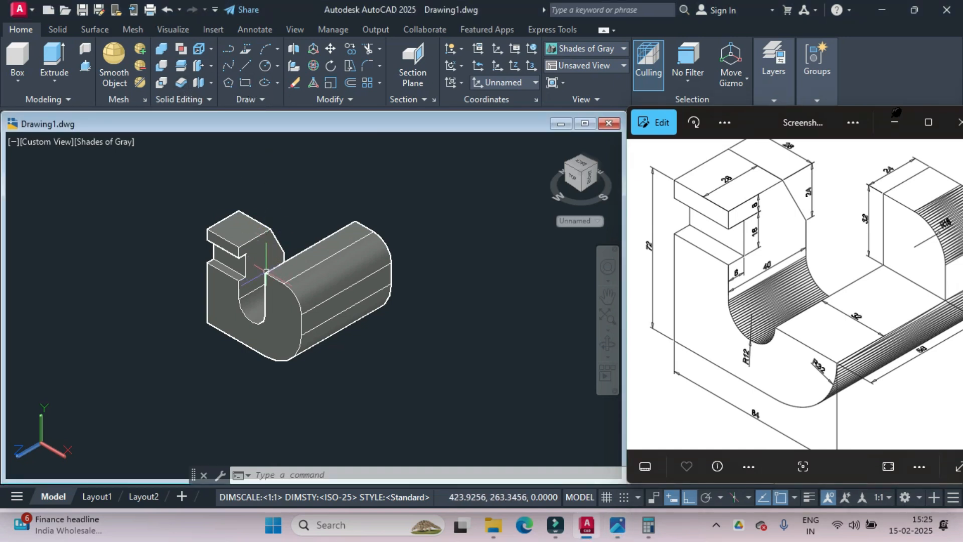
{"action": "left_click", "coordinate": [246, 83]}
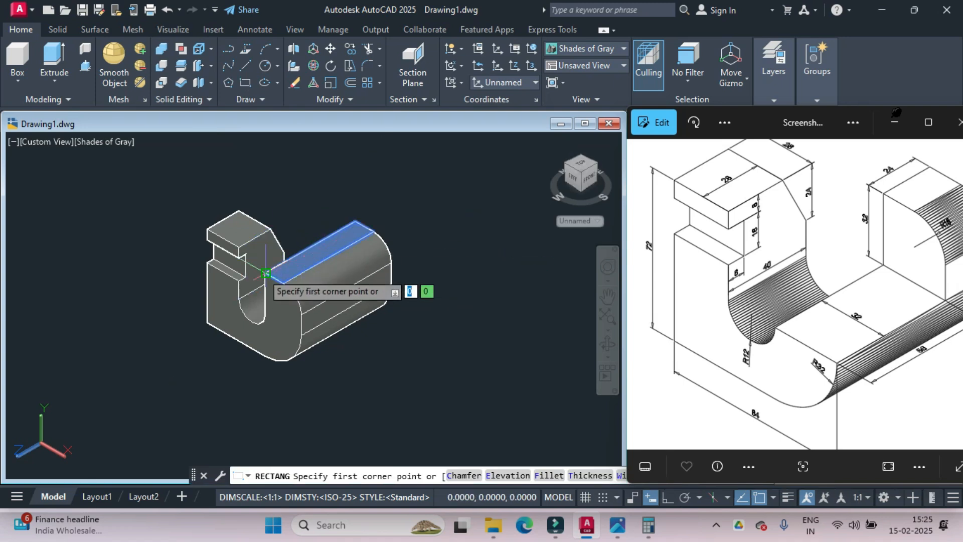
{"action": "left_click", "coordinate": [266, 273]}
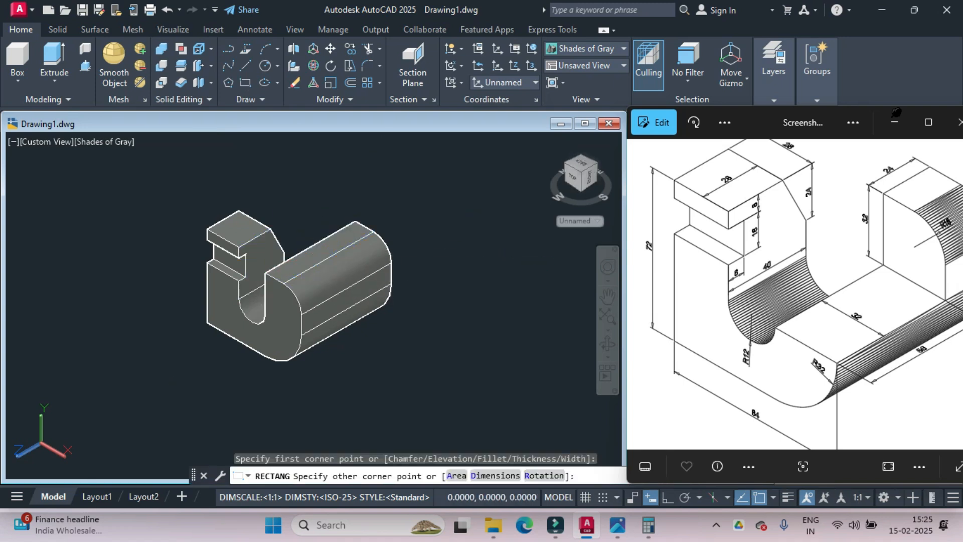
{"action": "key", "text": "Escape"}
Draw a 58 by 32 rectangle on the long block's top plane from its front inner corner, with the 58 side along its length
{"action": "scroll", "coordinate": [295, 260], "scroll_direction": "up", "scroll_amount": 5}
{"action": "scroll", "coordinate": [295, 260], "scroll_direction": "down", "scroll_amount": 2}
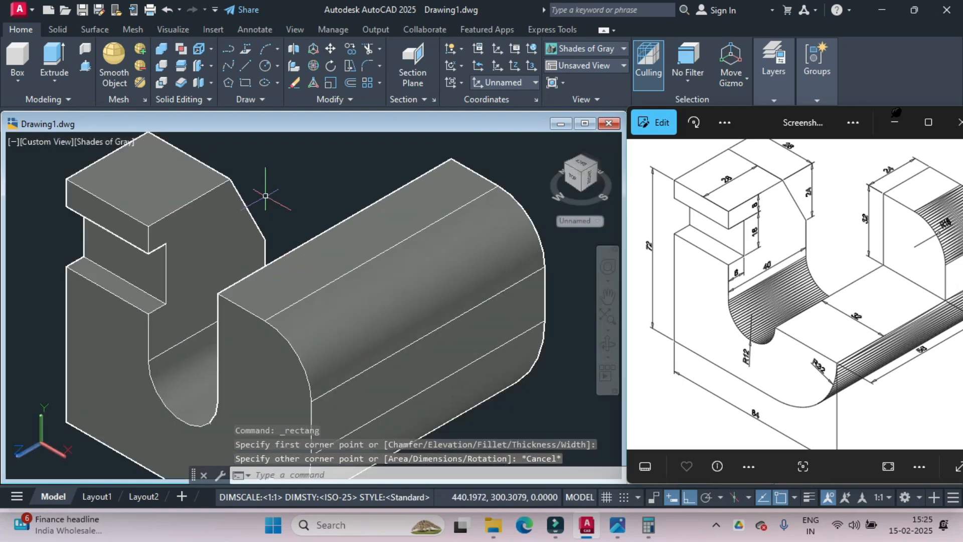
{"action": "left_click", "coordinate": [246, 83]}
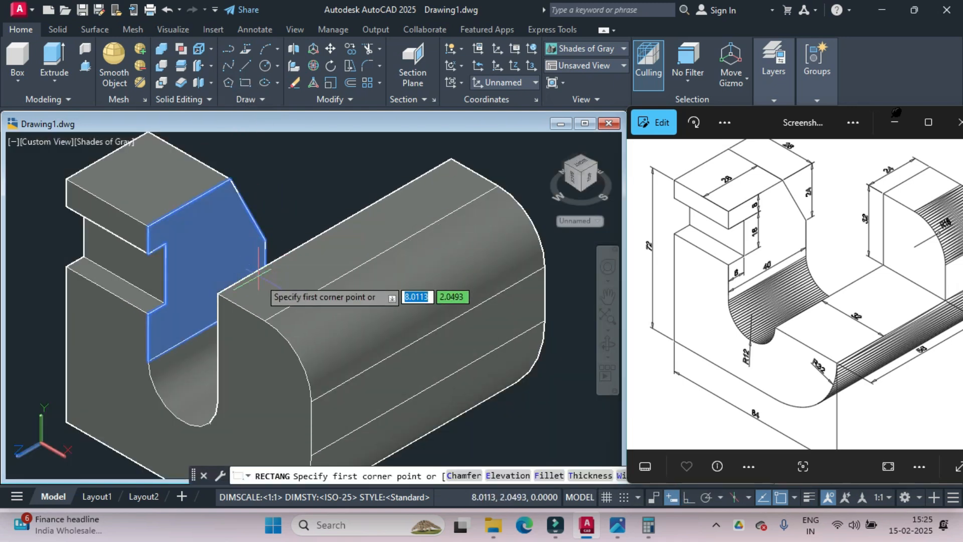
{"action": "left_click", "coordinate": [218, 293]}
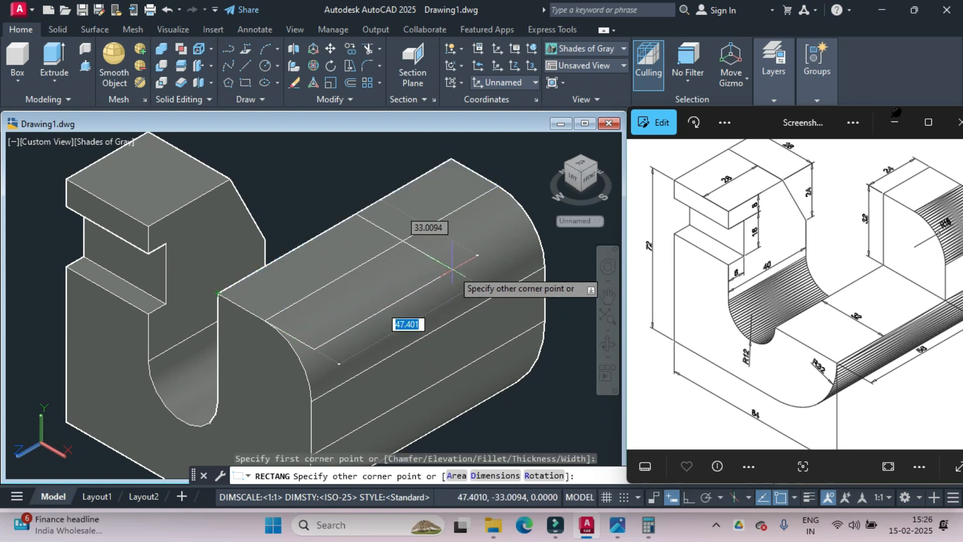
{"action": "type", "text": "58"}
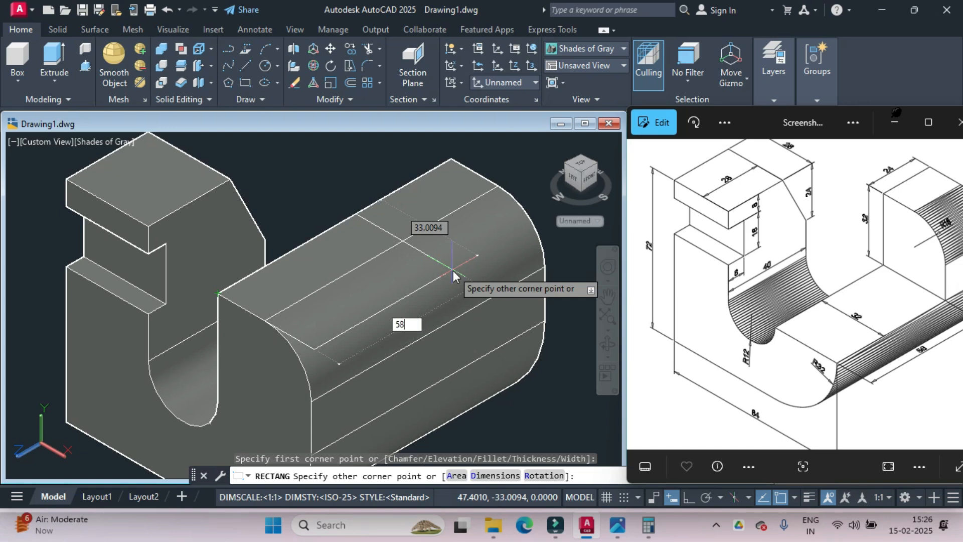
{"action": "key", "text": "Tab"}
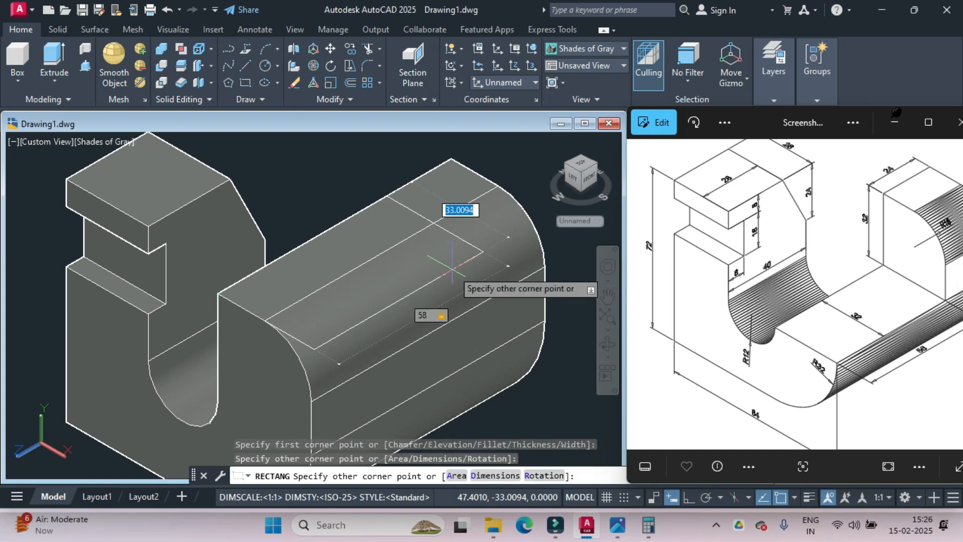
{"action": "type", "text": "2"}
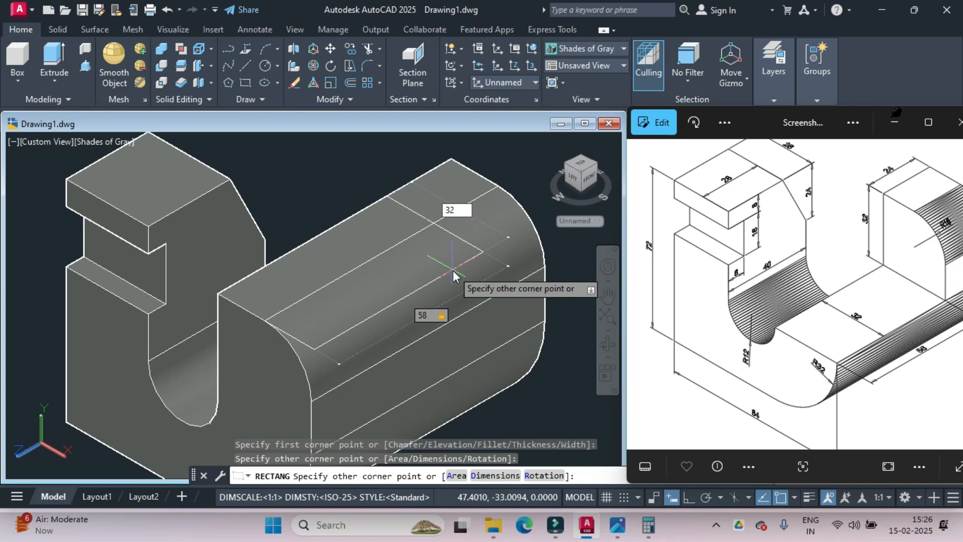
{"action": "key", "text": "Return"}
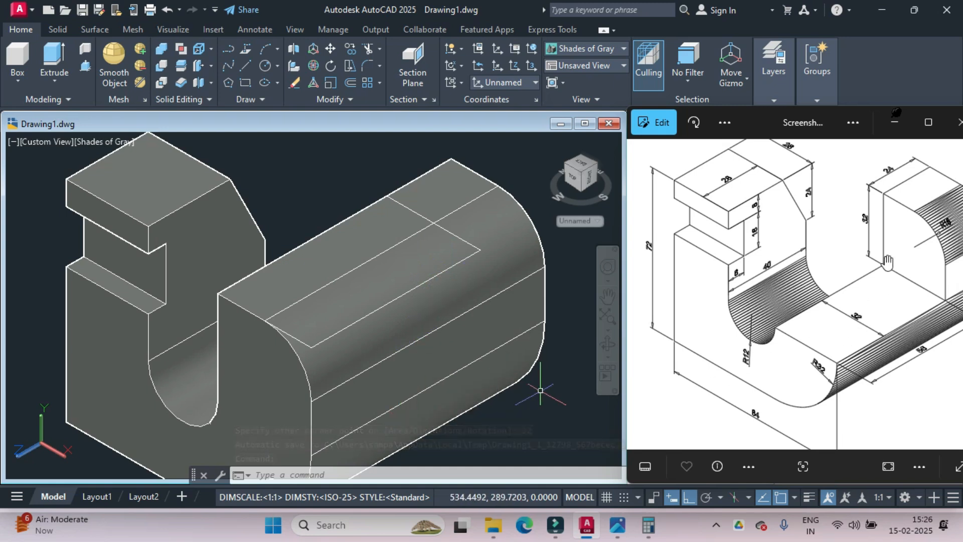
Presspull the 58 by 32 rectangle 32 downward into the long block as a solid
{"action": "left_click", "coordinate": [86, 65]}
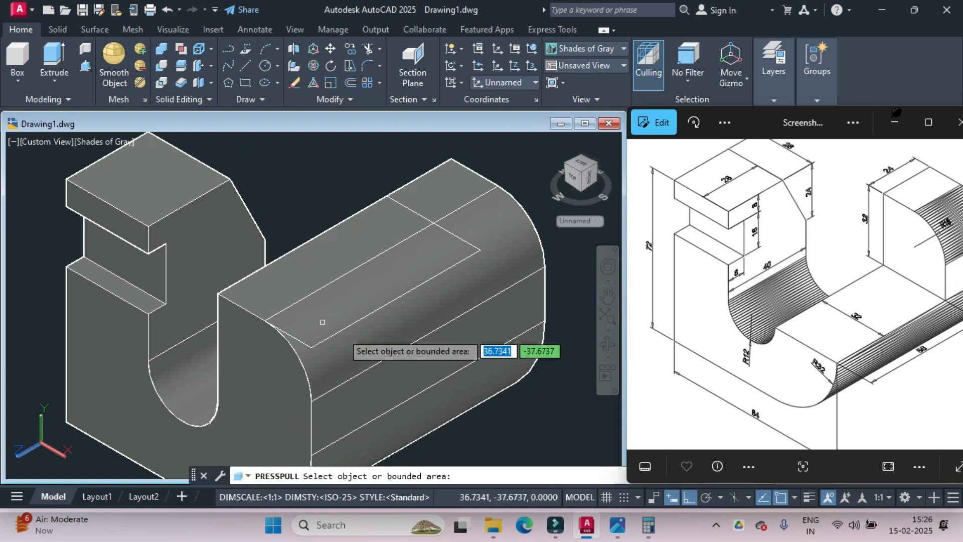
{"action": "left_click", "coordinate": [348, 271]}
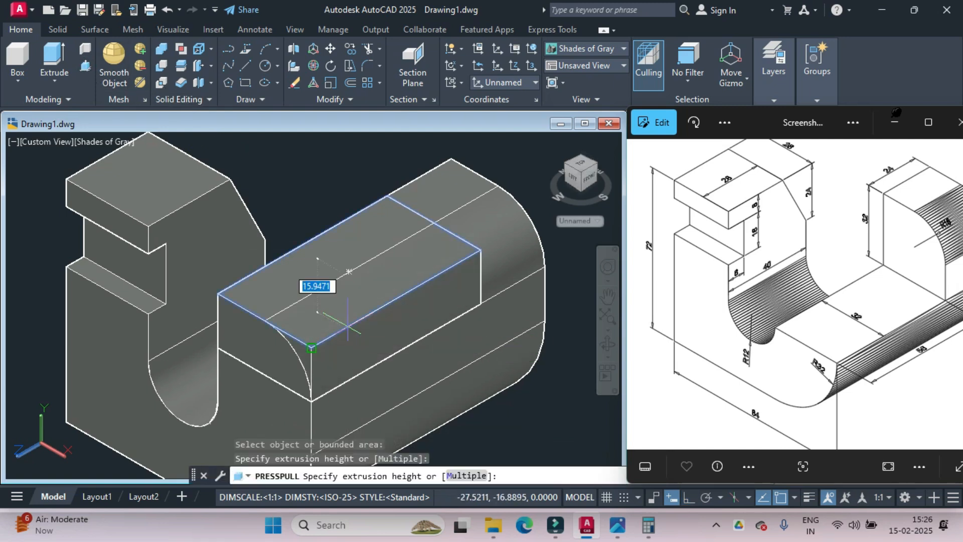
{"action": "type", "text": "32"}
{"action": "key", "text": "Return"}
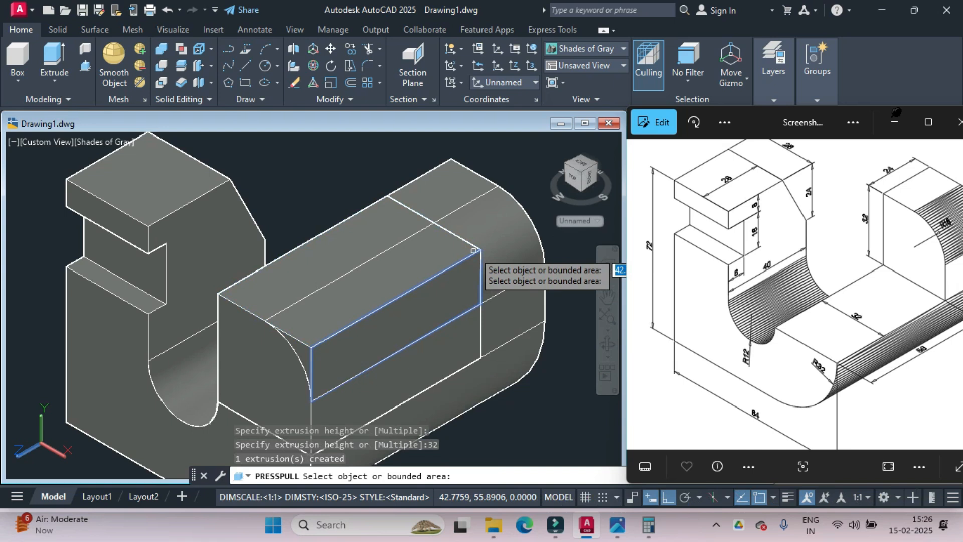
{"action": "key", "text": "Return"}
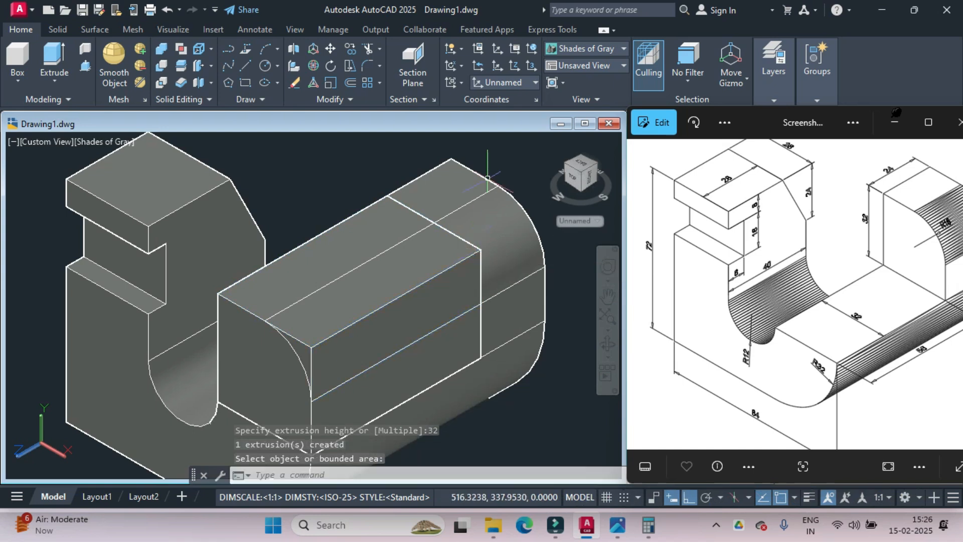
Subtract the extruded 58 by 32 by 32 box from the bracket's long block and erase the leftover rectangle
{"action": "type", "text": "subtract"}
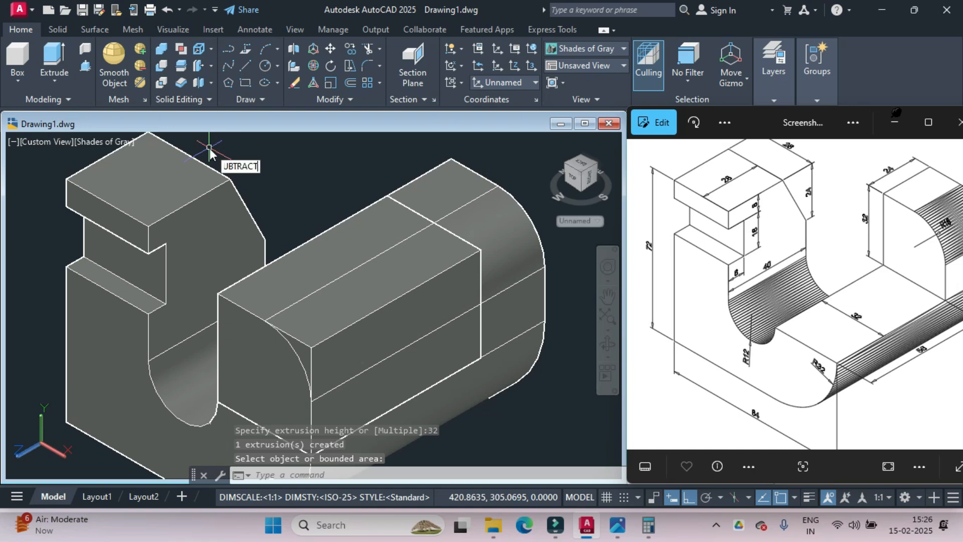
{"action": "key", "text": "Return"}
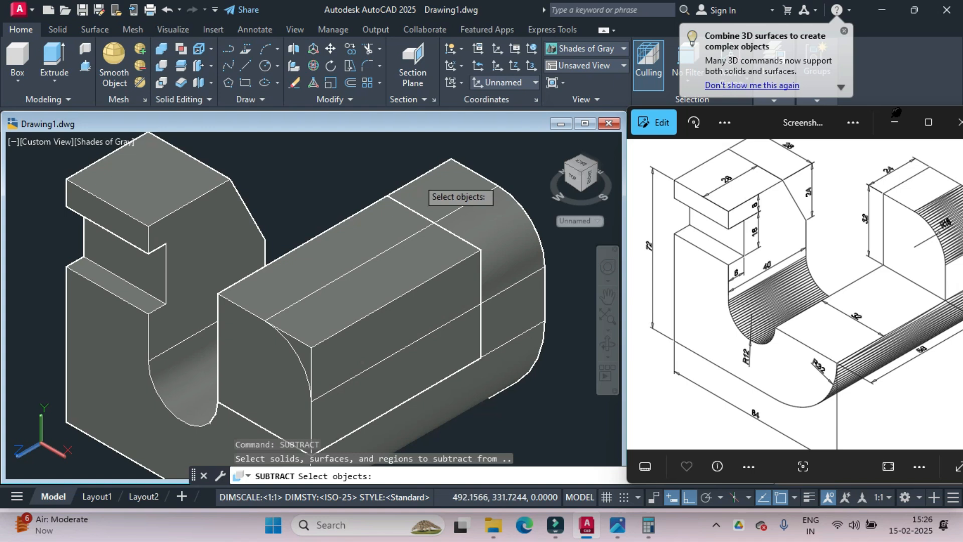
{"action": "left_click", "coordinate": [417, 177]}
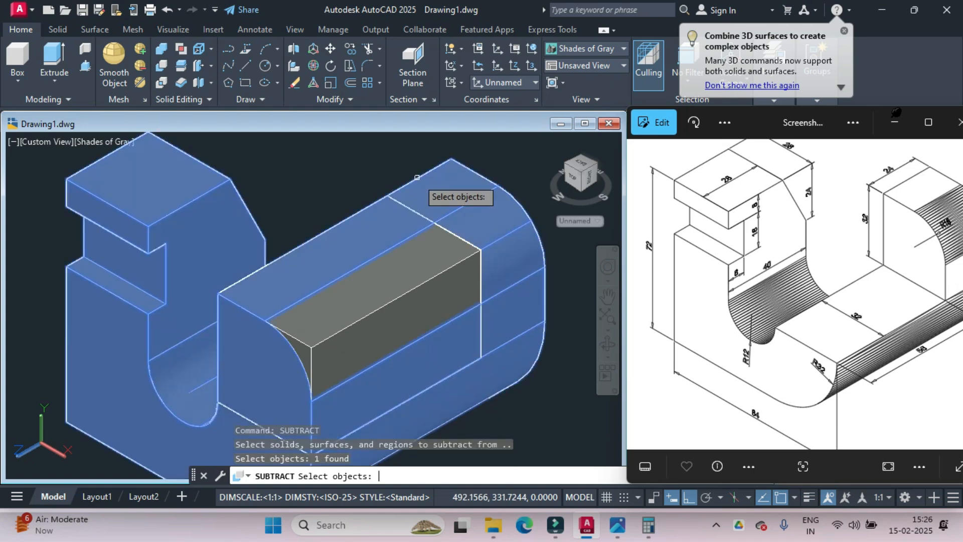
{"action": "key", "text": "Return"}
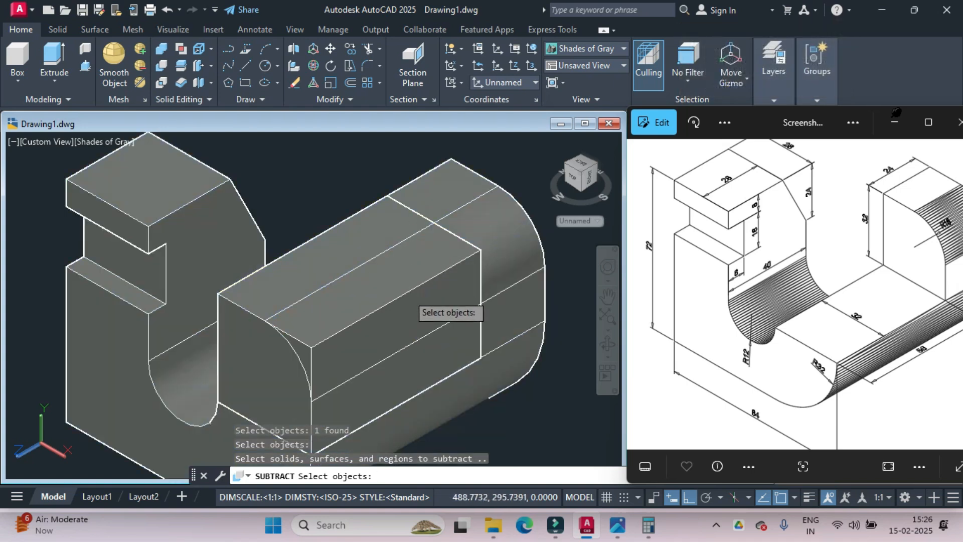
{"action": "left_click", "coordinate": [407, 293]}
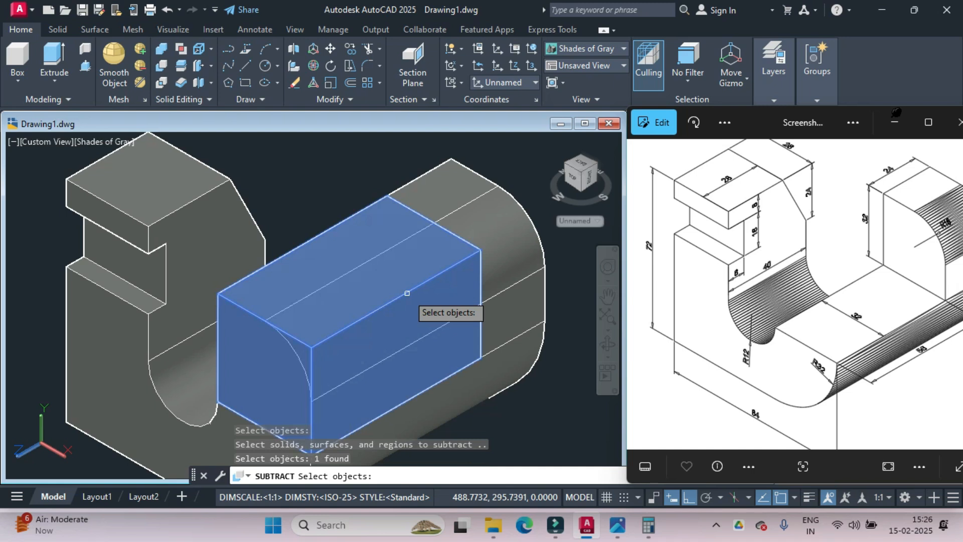
{"action": "key", "text": "Return"}
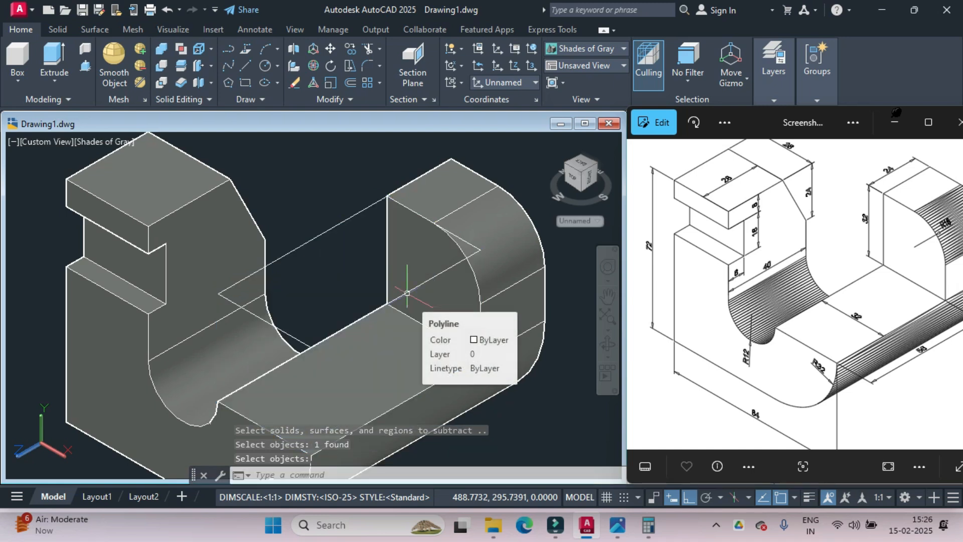
{"action": "key", "text": "Return"}
{"action": "left_click", "coordinate": [290, 251]}
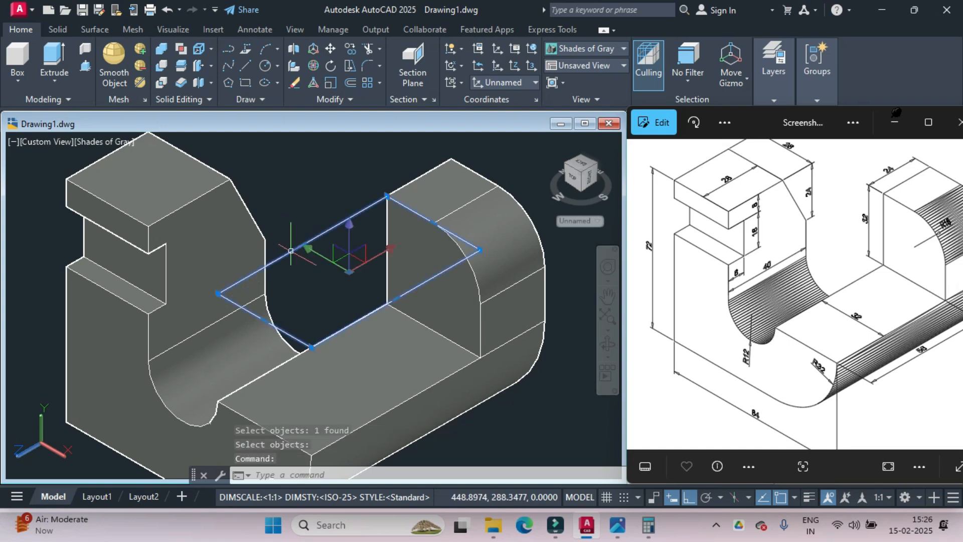
{"action": "key", "text": "Delete"}
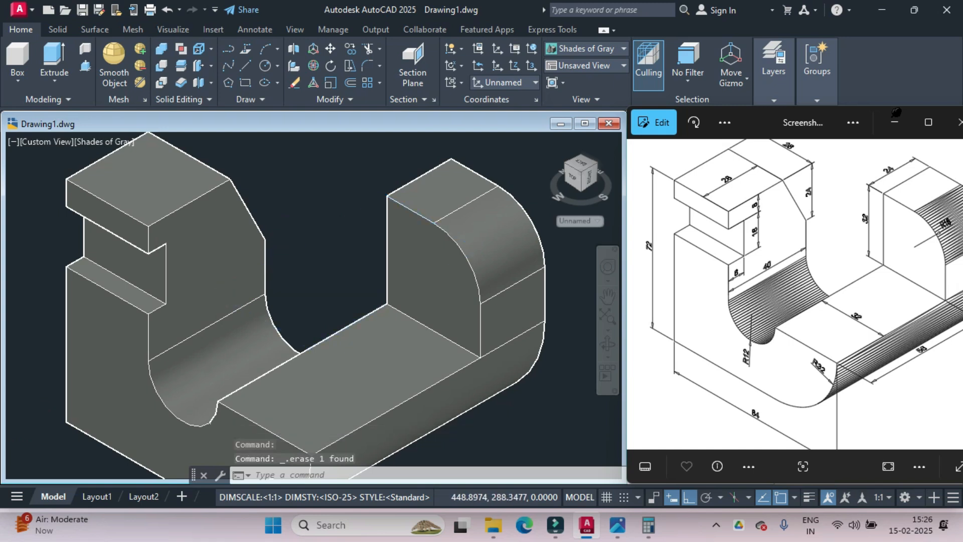
Compare the whole bracket with the full reference drawing and inspect the solid from a slightly rotated 3D angle
{"action": "scroll", "coordinate": [291, 251], "scroll_direction": "down", "scroll_amount": 2}
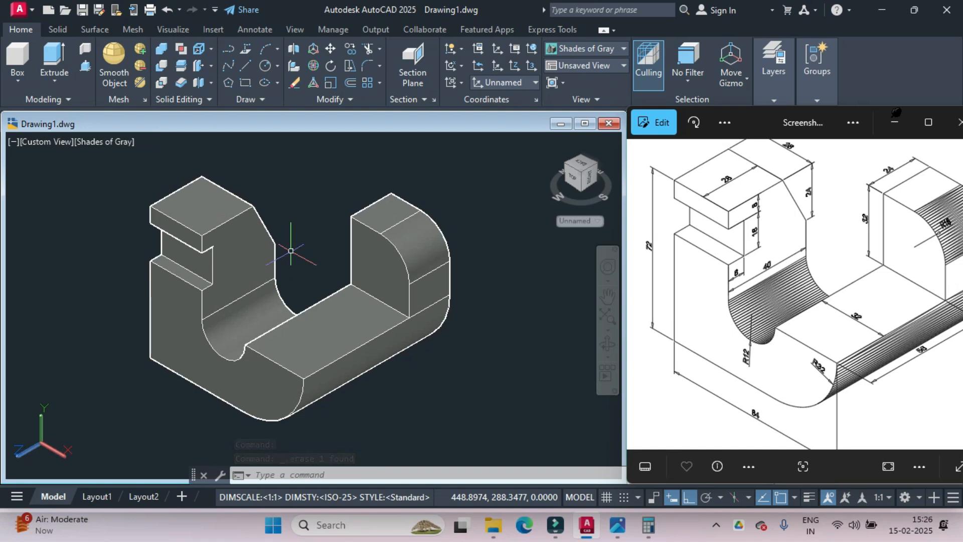
{"action": "left_click", "coordinate": [793, 240]}
{"action": "scroll", "coordinate": [793, 242], "scroll_direction": "down", "scroll_amount": 2}
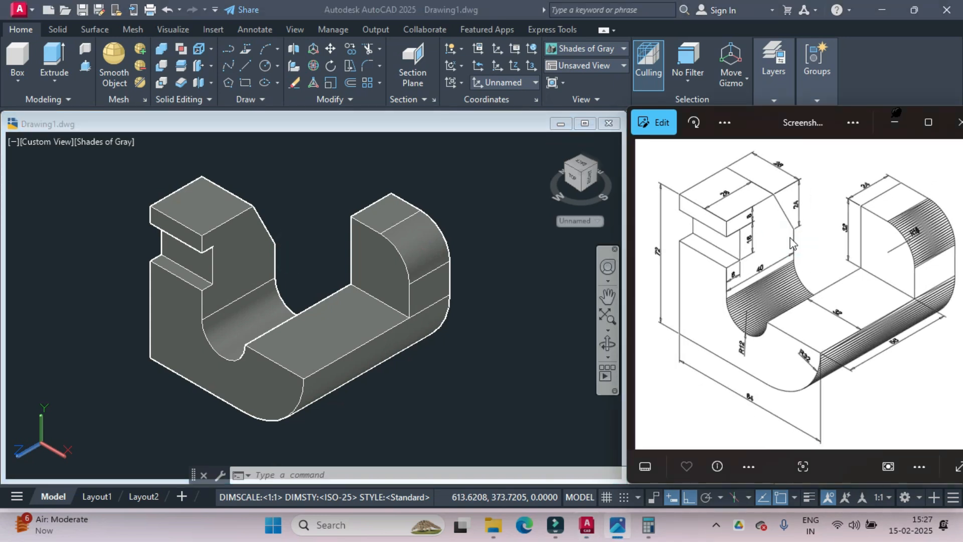
{"action": "left_click", "coordinate": [585, 329]}
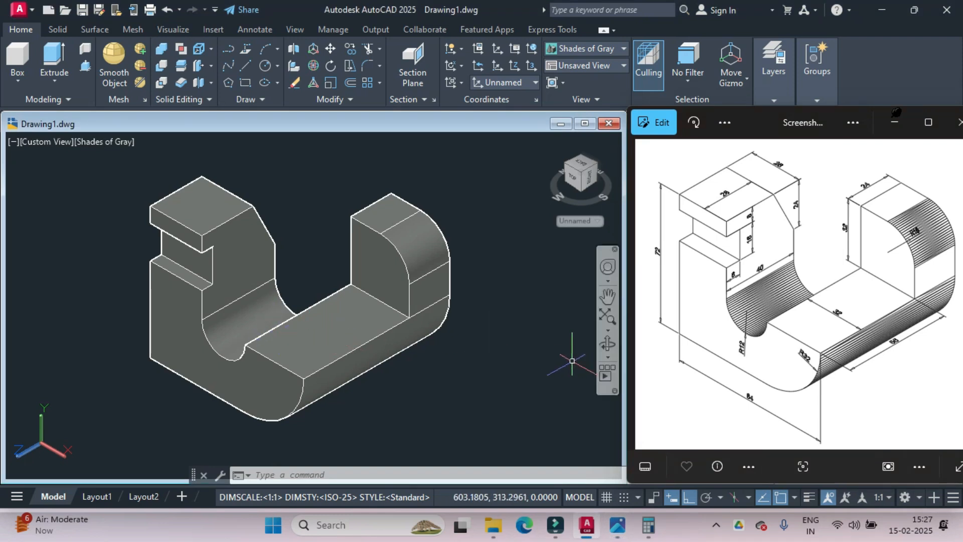
{"action": "left_click", "coordinate": [608, 344]}
{"action": "left_click_drag", "start_coordinate": [346, 338], "coordinate": [295, 323]}
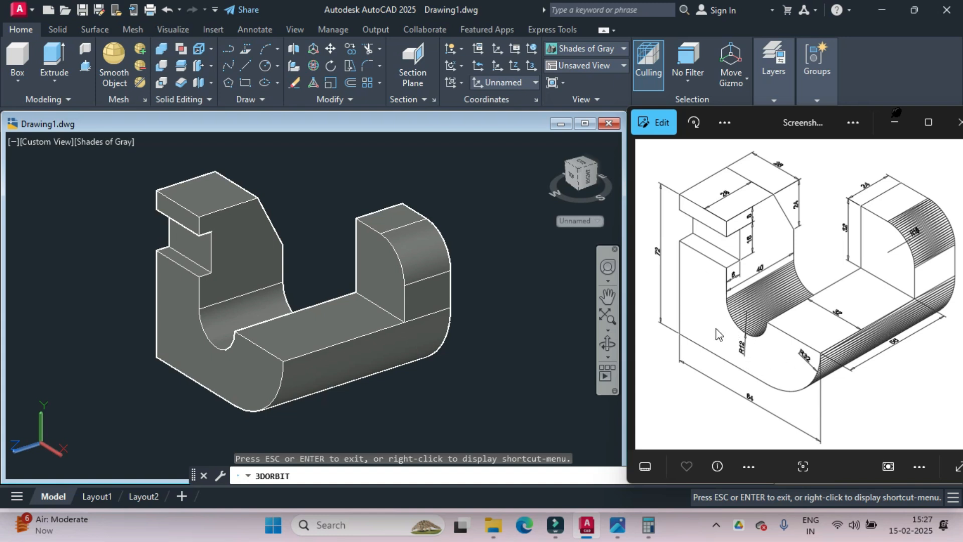
{"action": "mouse_move", "coordinate": [280, 310]}
{"action": "left_mouse_down"}
{"action": "mouse_move", "coordinate": [276, 326]}
{"action": "mouse_move", "coordinate": [282, 319]}
{"action": "left_mouse_up"}
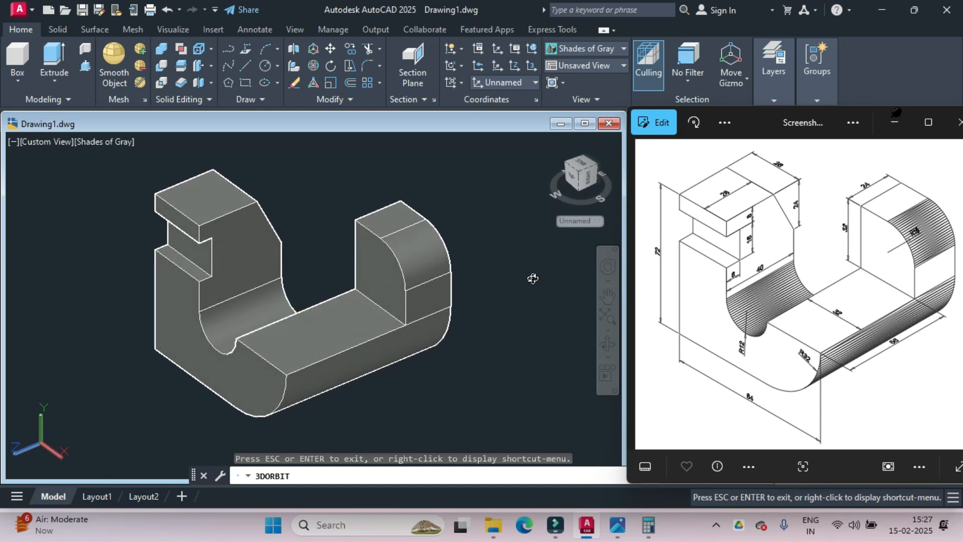
{"action": "key", "text": "Escape"}
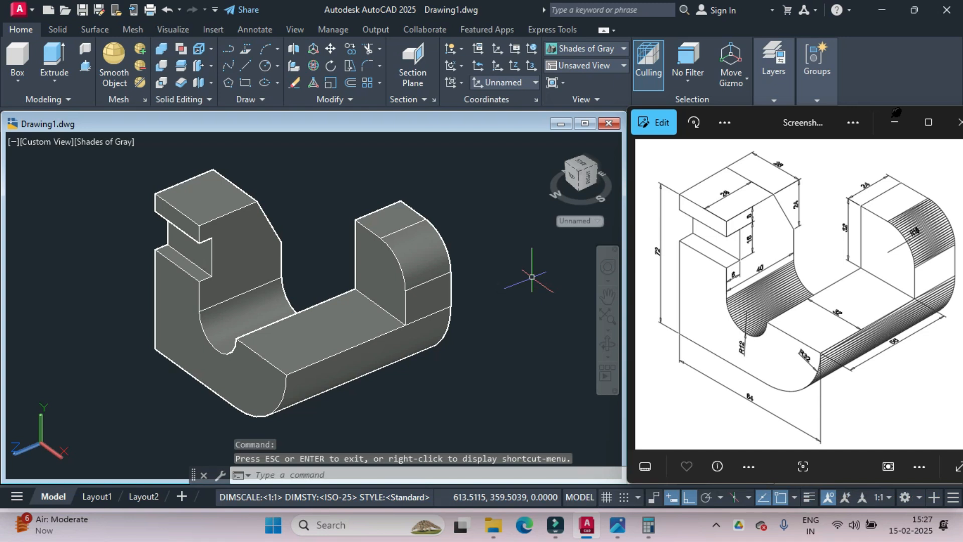